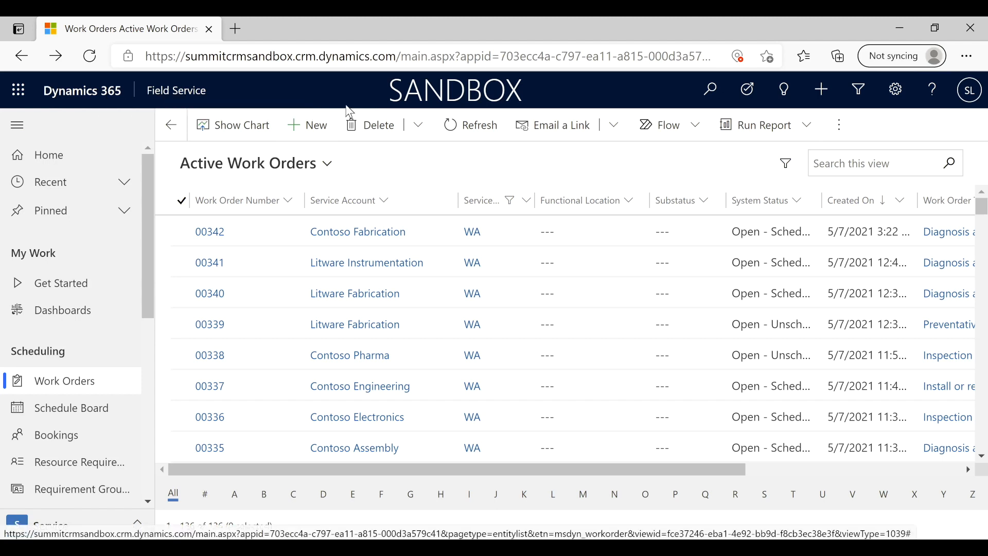
left_click_drag(387, 89, 524, 91)
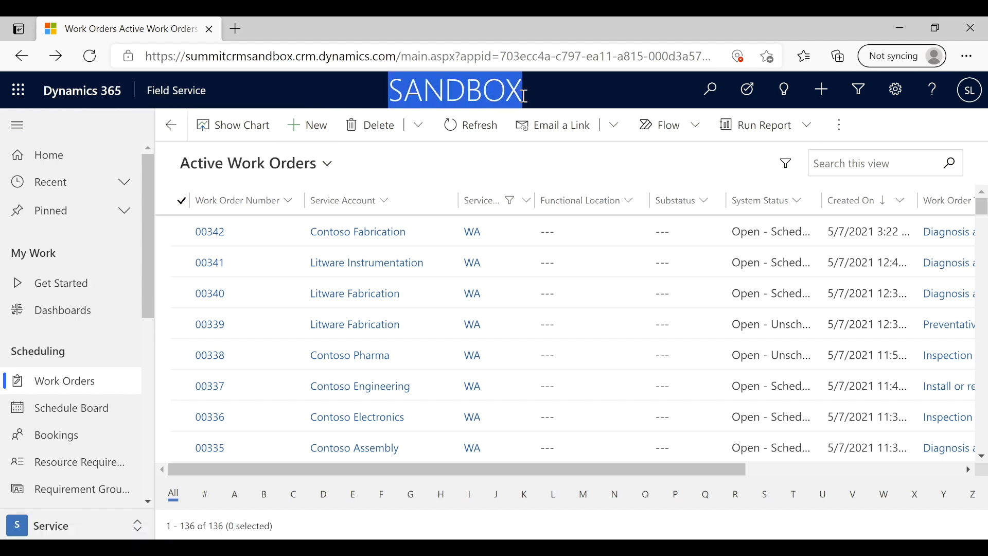
left_click(293, 87)
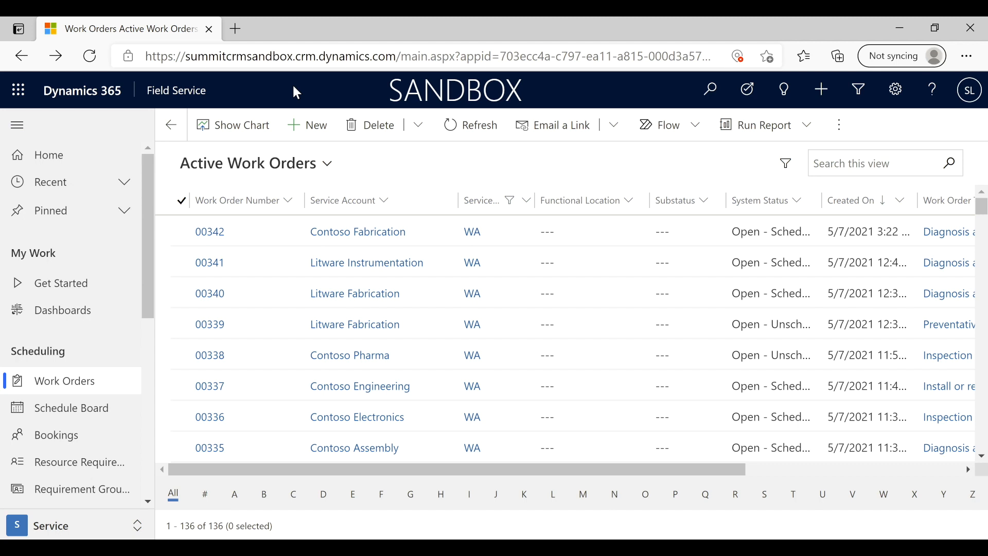
View the Unscheduled Work Orders list and return to the Active Work Orders view.
left_click(325, 173)
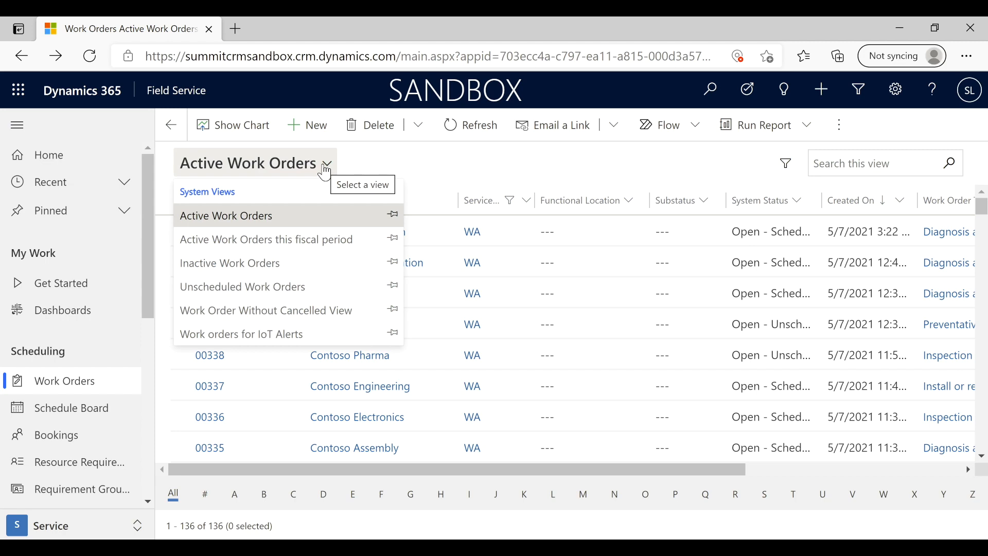
left_click(251, 289)
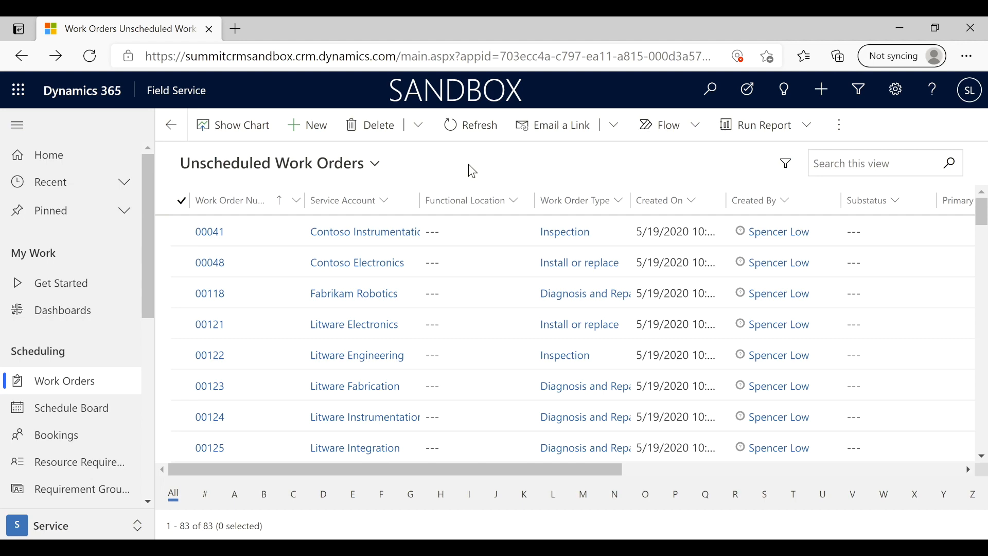
left_click(375, 165)
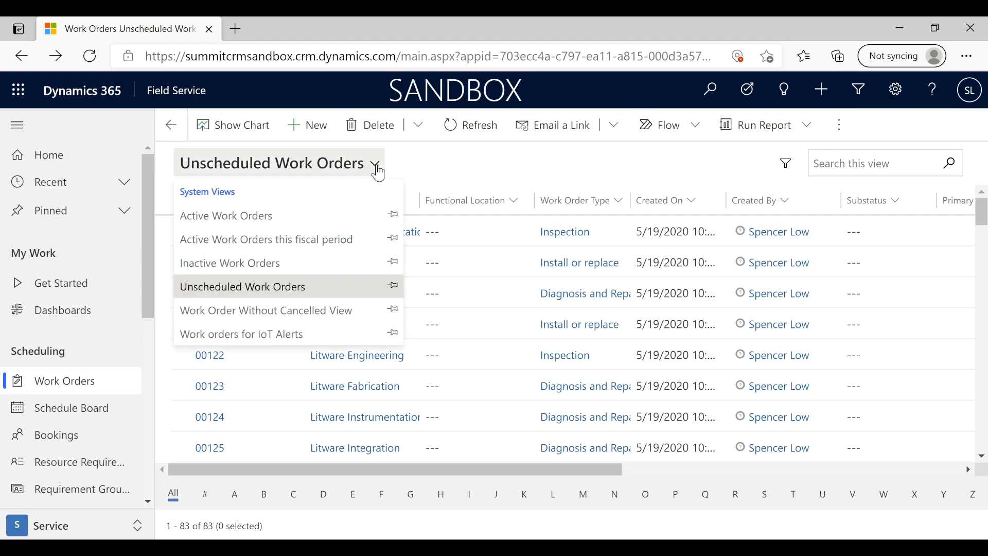
left_click(291, 217)
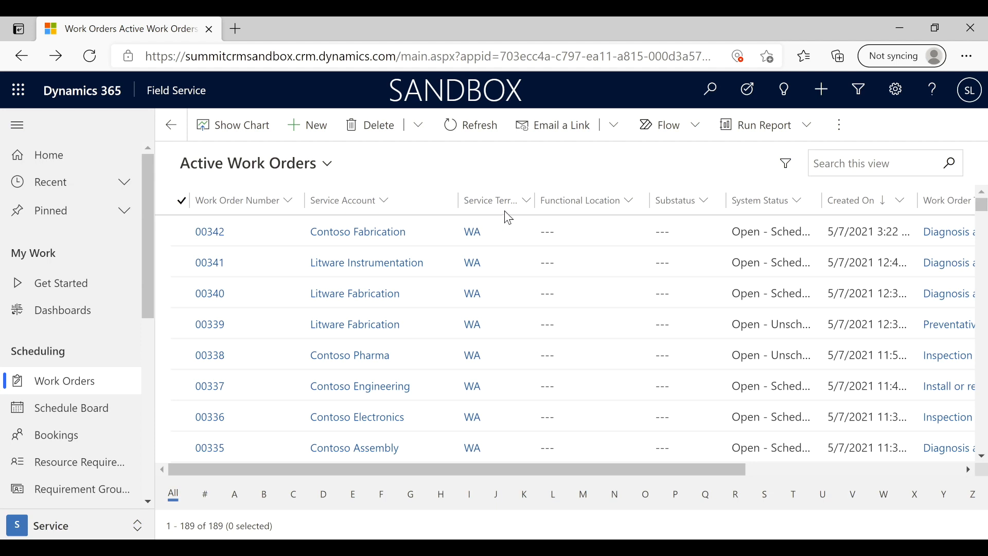
Filter the active work orders to those whose service territory equals CO.
left_click(526, 201)
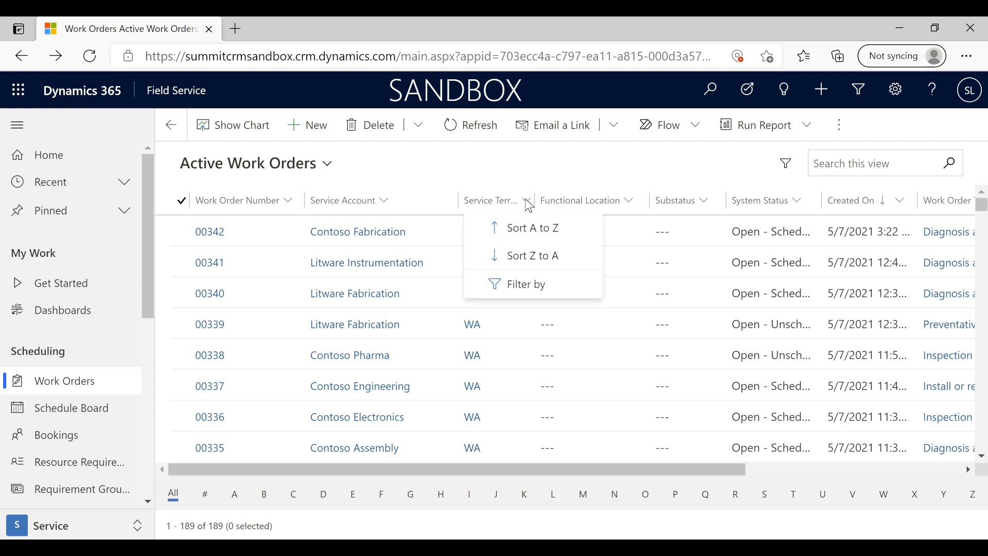
left_click(533, 286)
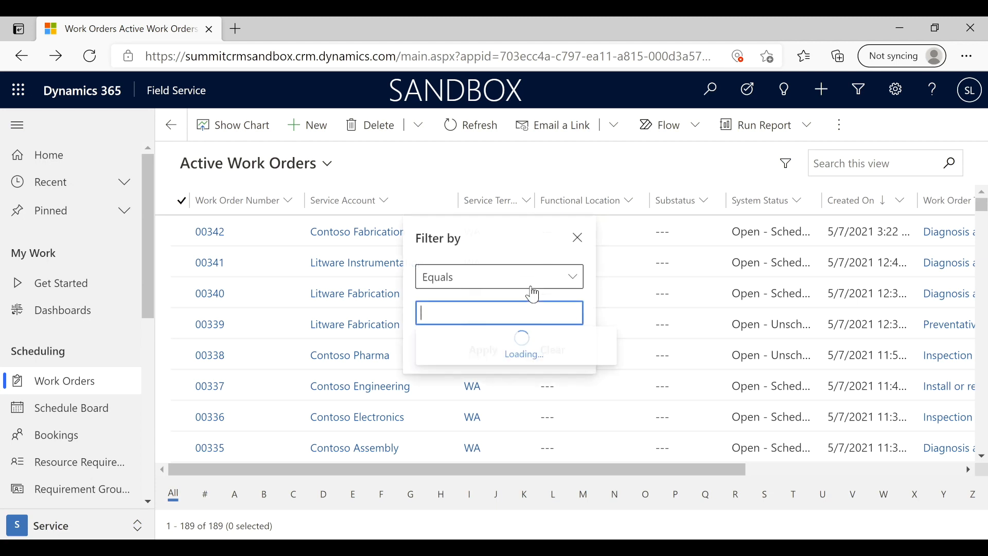
left_click(447, 368)
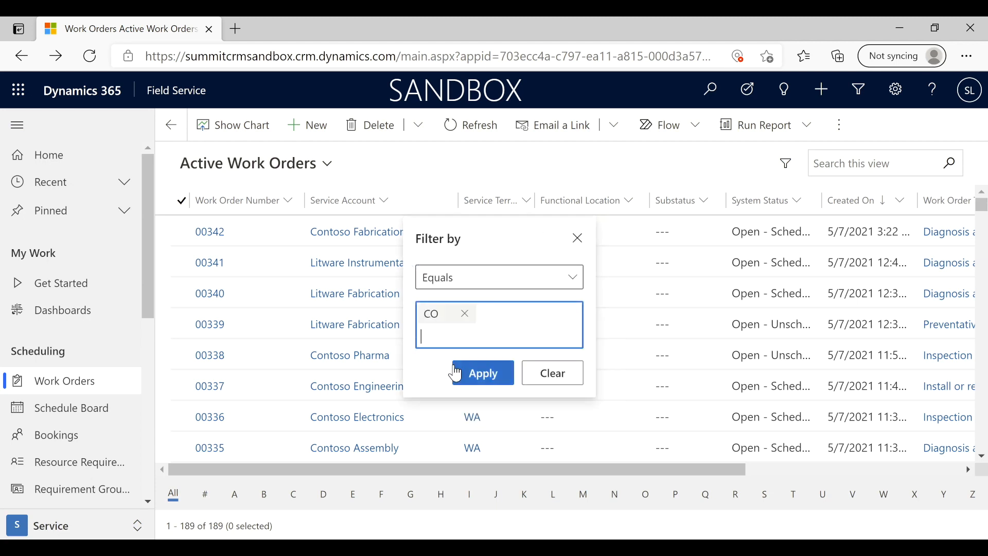
left_click(485, 382)
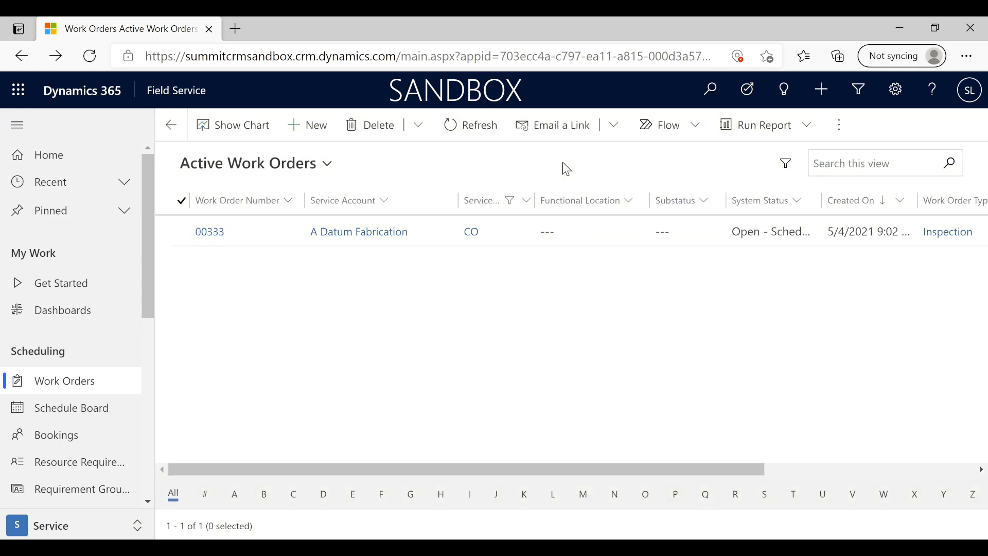
Change the service territory filter on the active work orders from CO to WA.
left_click(527, 201)
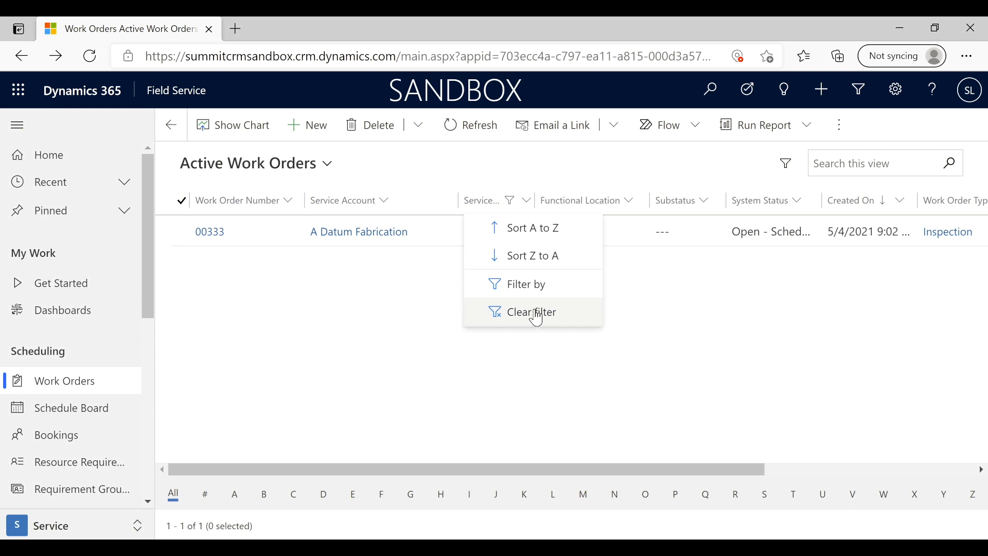
left_click(537, 289)
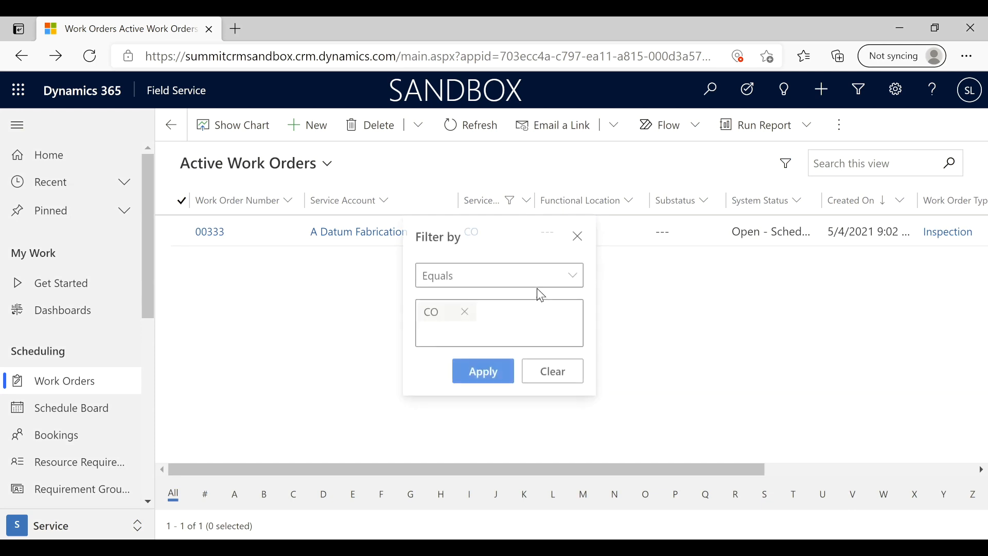
left_click(464, 315)
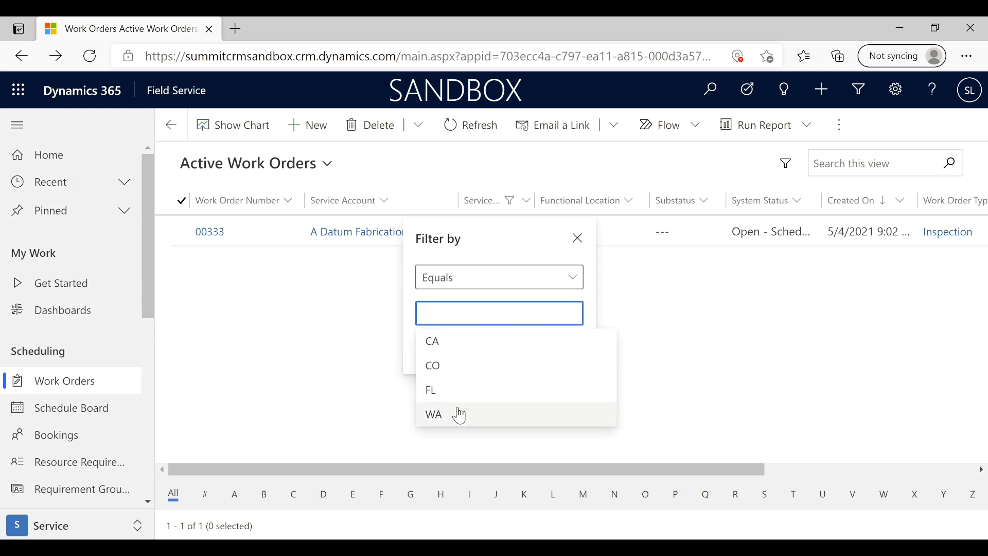
left_click(458, 412)
left_click(483, 374)
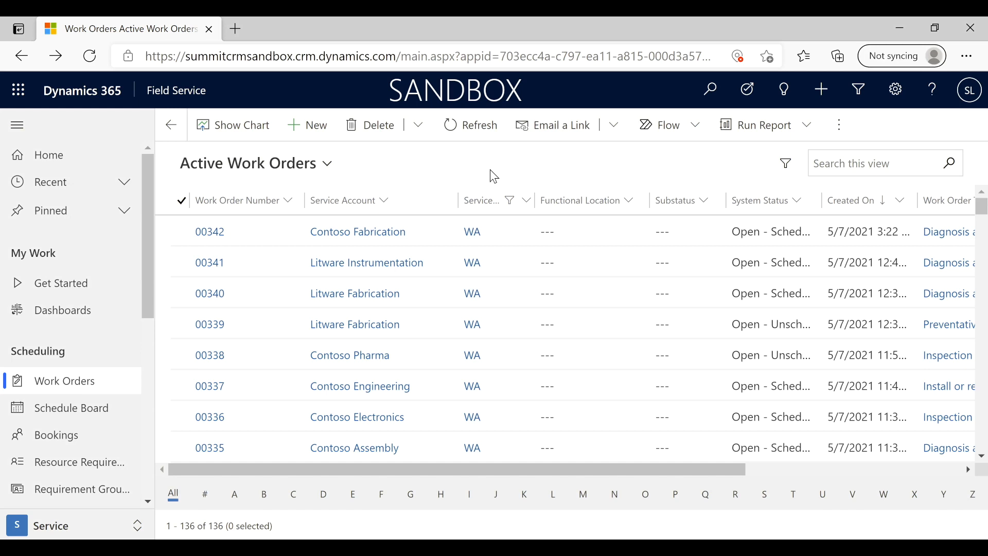
Create a new work order with Contoso Fabrication as its service account.
left_click(300, 126)
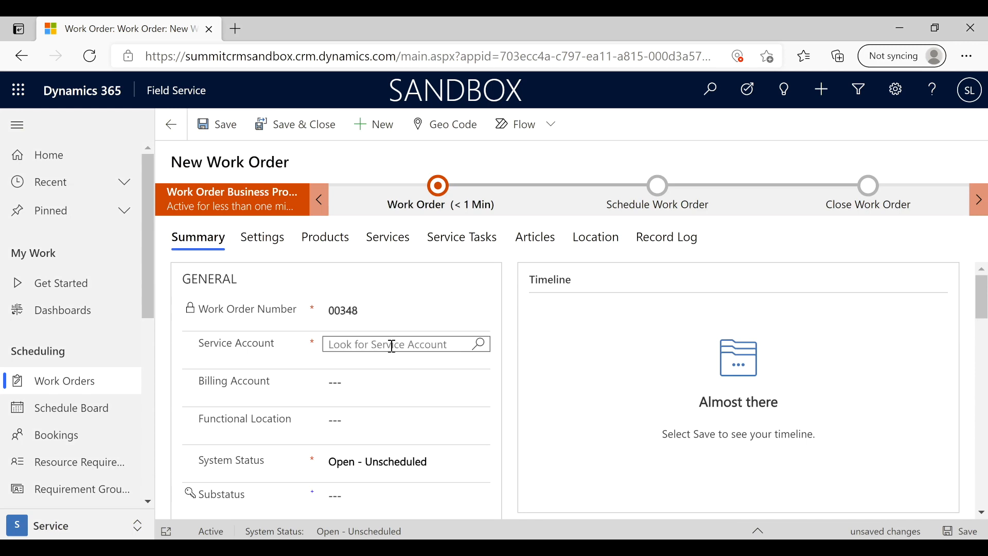
left_click(484, 346)
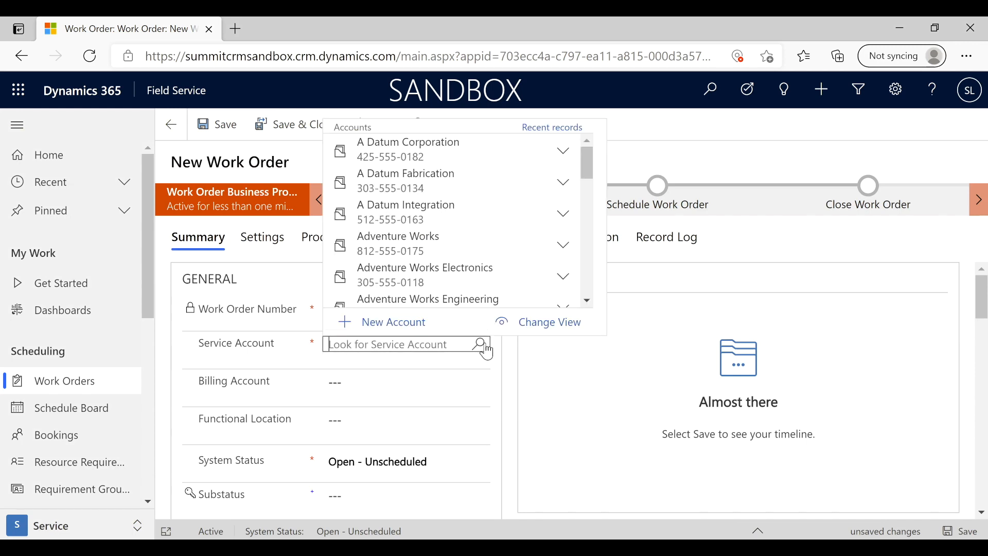
type("C")
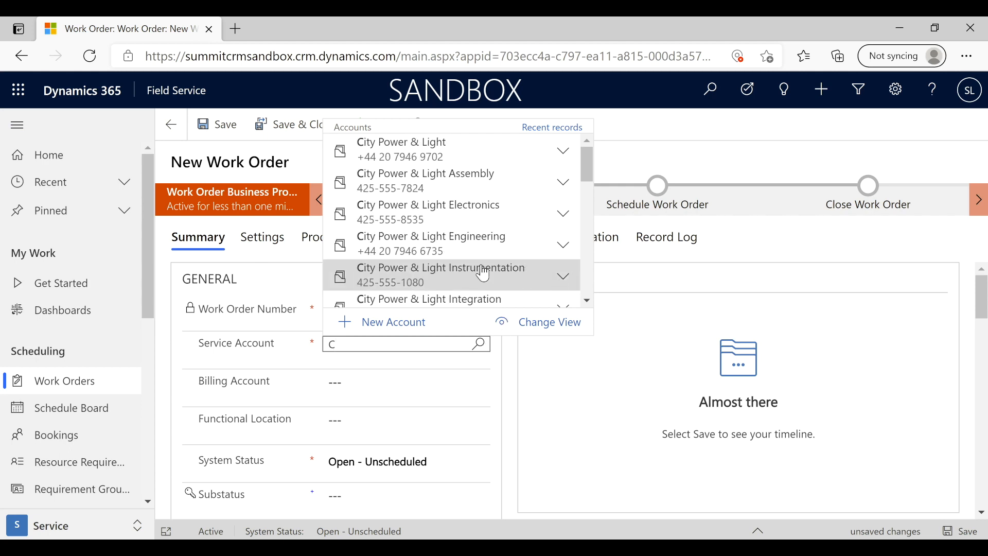
scroll(512, 273, "down", 3)
scroll(484, 273, "down", 8)
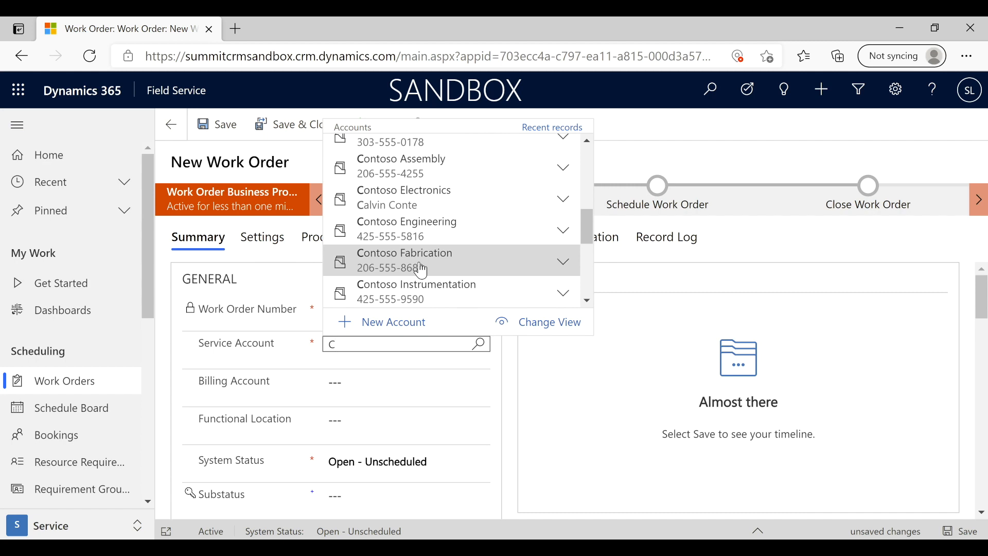
left_click(483, 272)
left_click(511, 400)
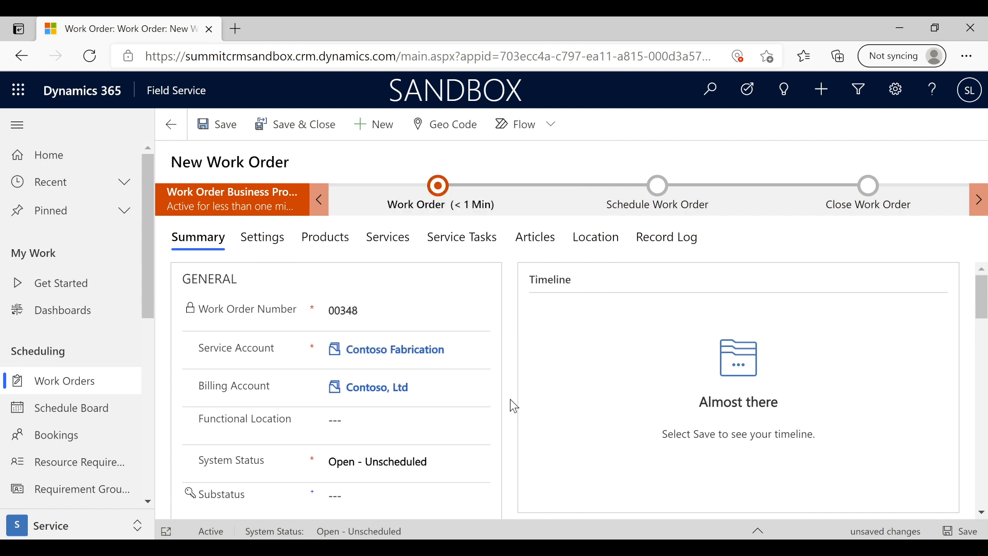
Set the new work order's type to Diagnosis and Repair.
scroll(510, 399, "down", 2)
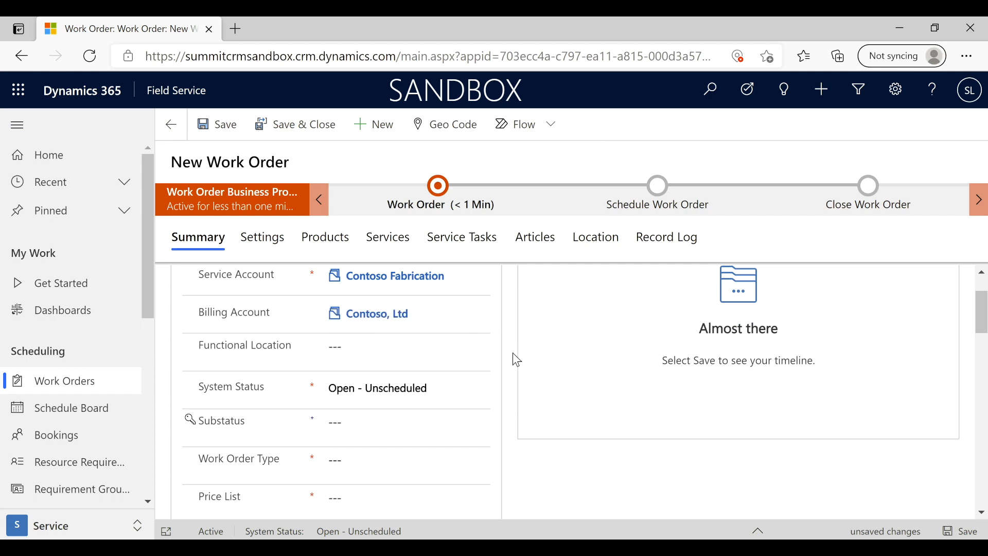
scroll(513, 353, "down", 1)
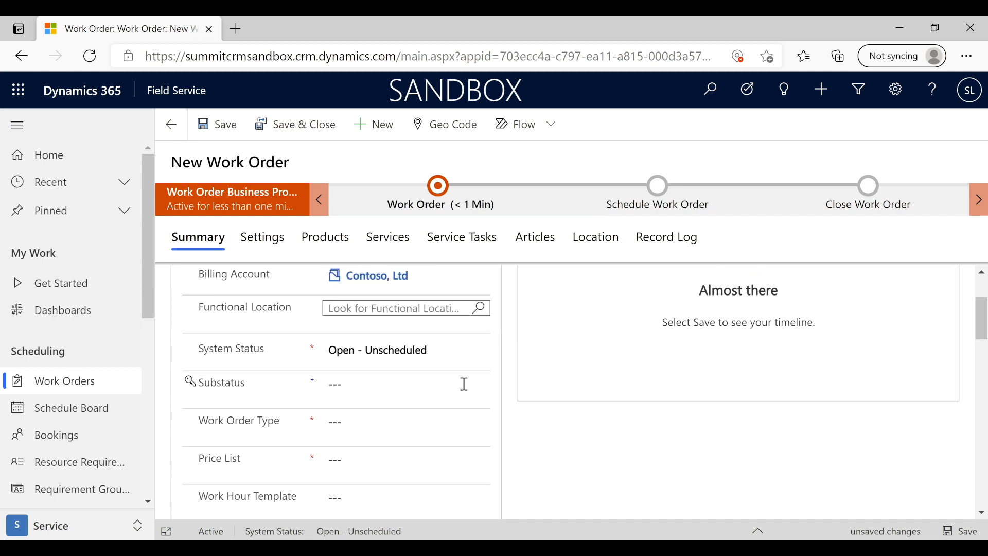
scroll(512, 391, "down", 1)
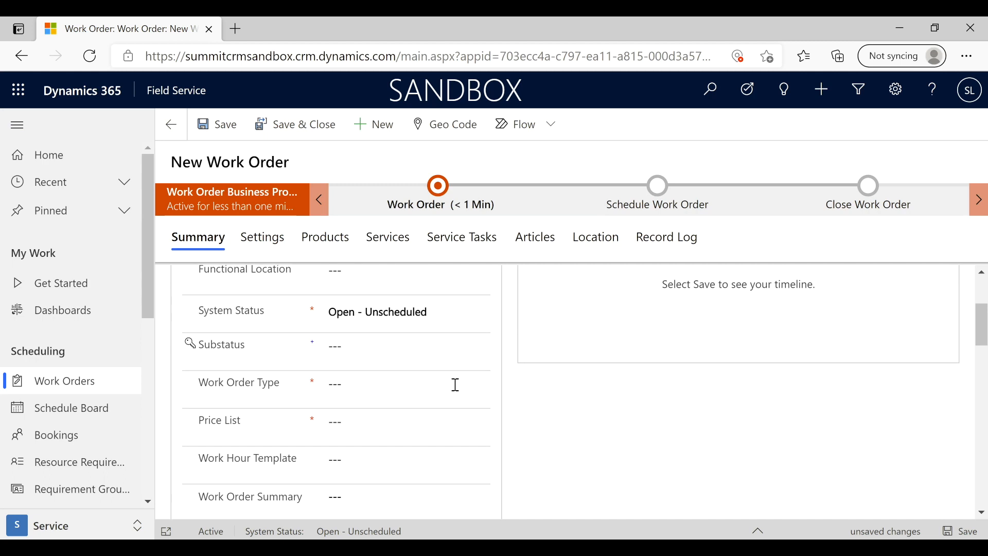
left_click(484, 387)
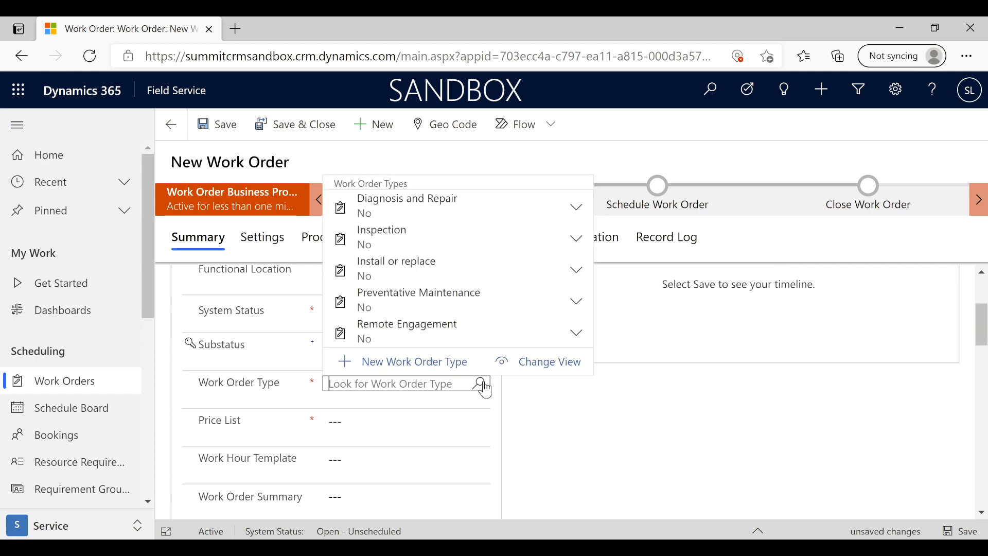
left_click(445, 216)
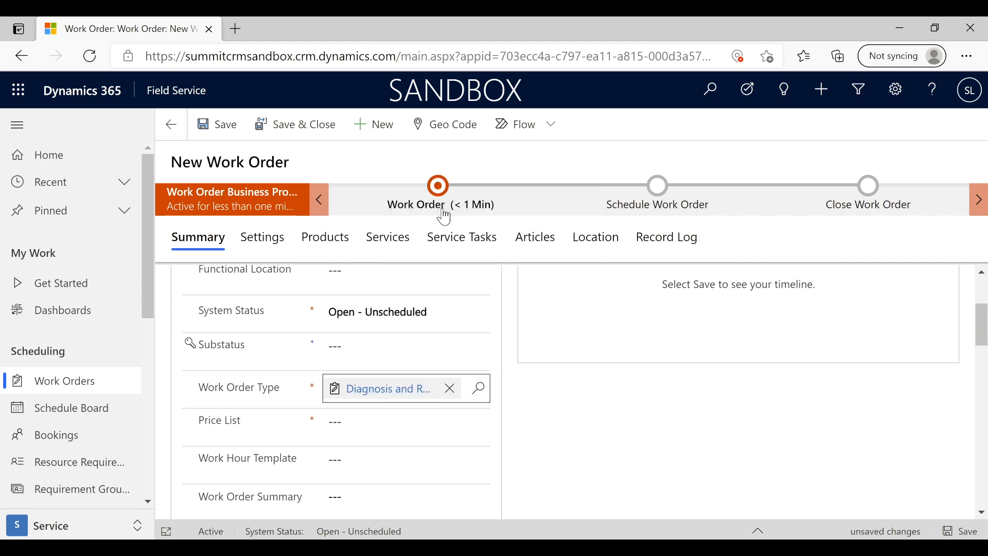
Set the work order's primary incident type to Line Connection Lost.
scroll(528, 420, "down", 1)
scroll(528, 420, "down", 4)
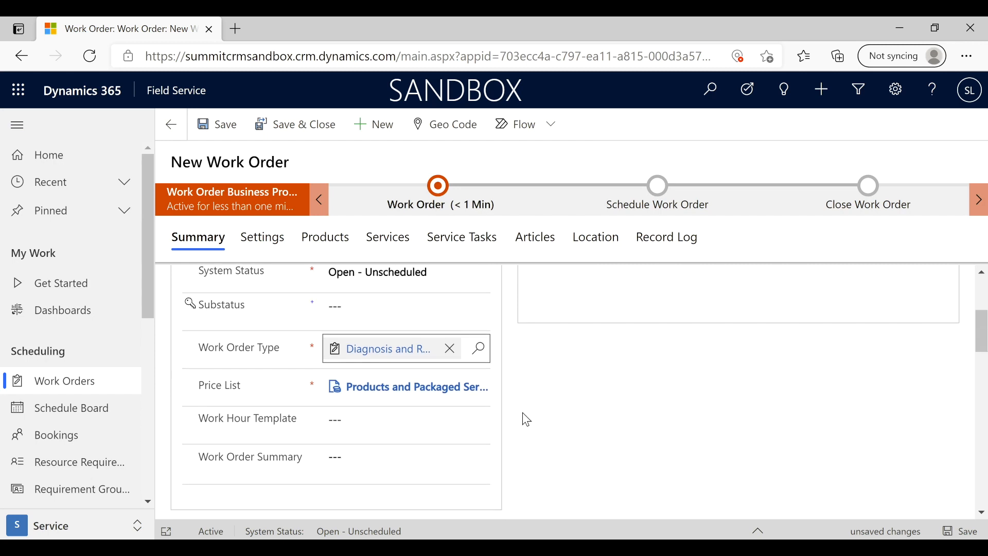
scroll(523, 420, "down", 2)
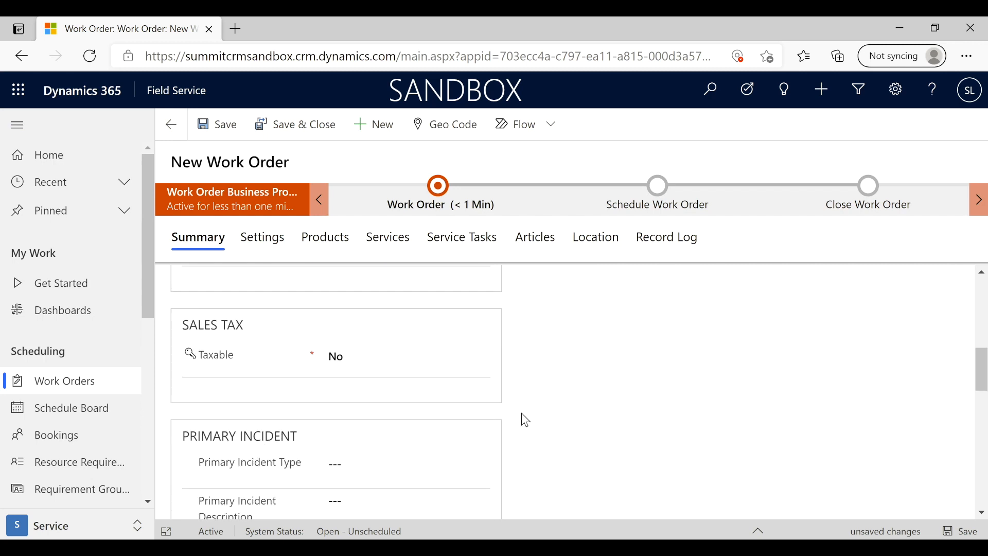
left_click(479, 379)
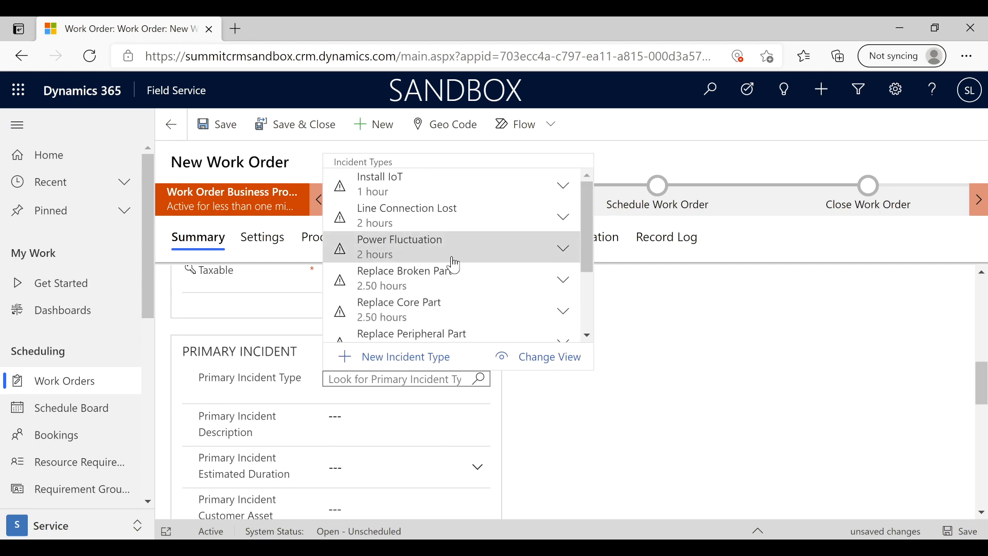
left_click(441, 218)
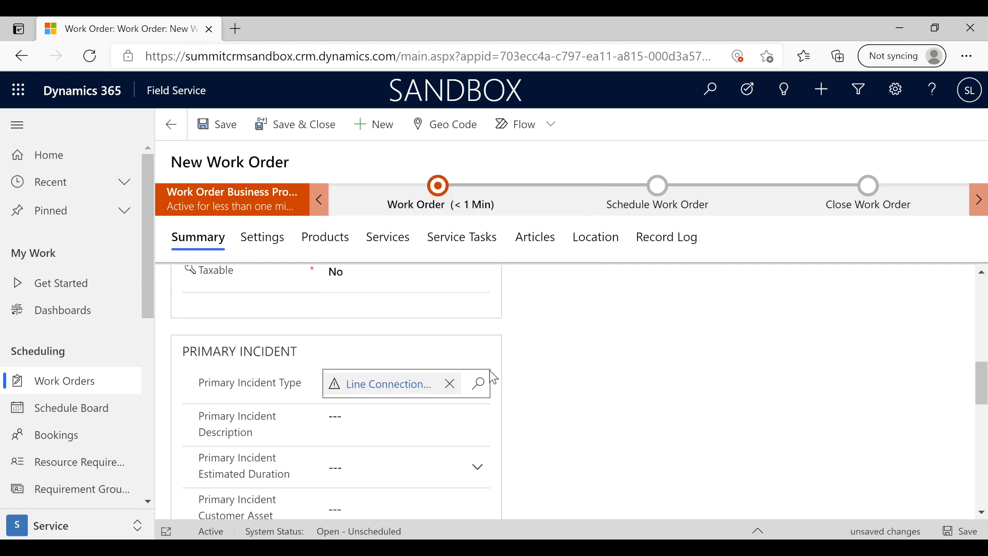
Enter "Network connection issue" as the primary incident description.
left_click(397, 424)
type("N")
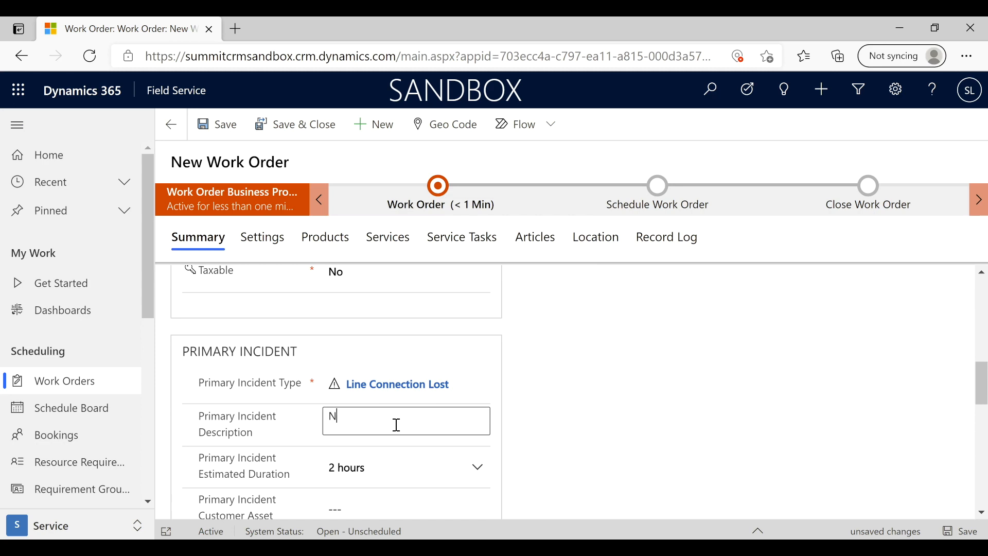
type("etwork connection issue")
left_click(537, 408)
Set the primary incident's customer asset to AssemblyWizard 200 CF.
scroll(538, 407, "down", 2)
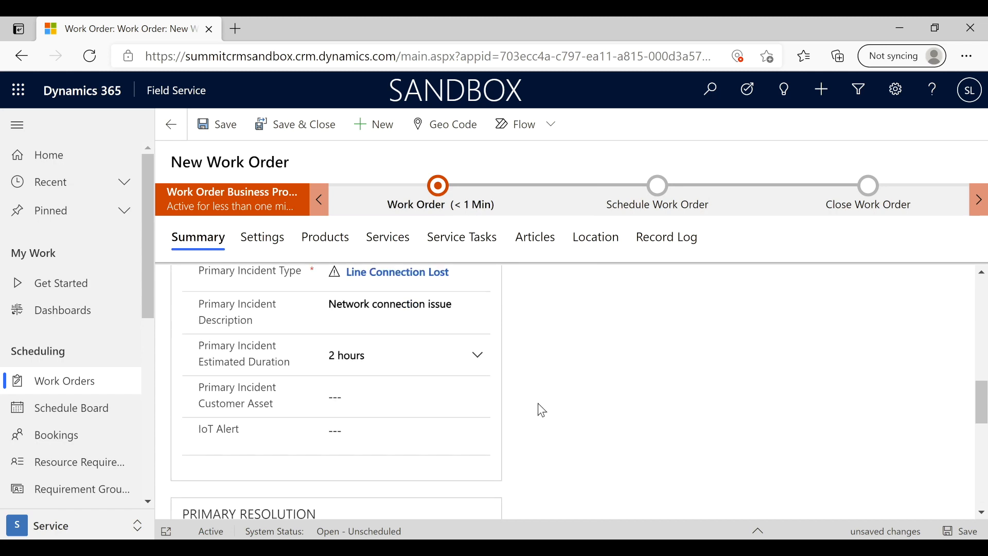
scroll(538, 404, "down", 3)
scroll(538, 405, "down", 3)
scroll(540, 412, "up", 7)
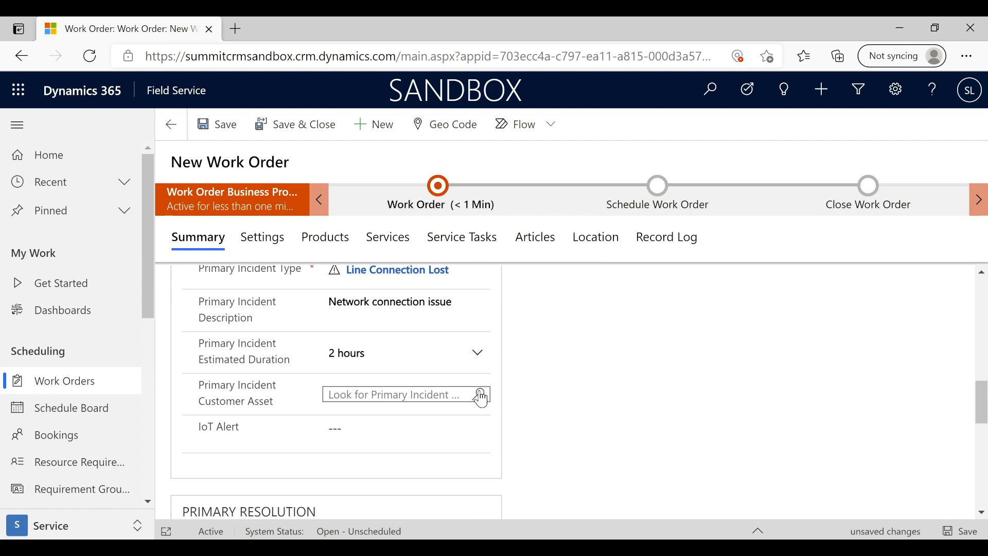
left_click(481, 398)
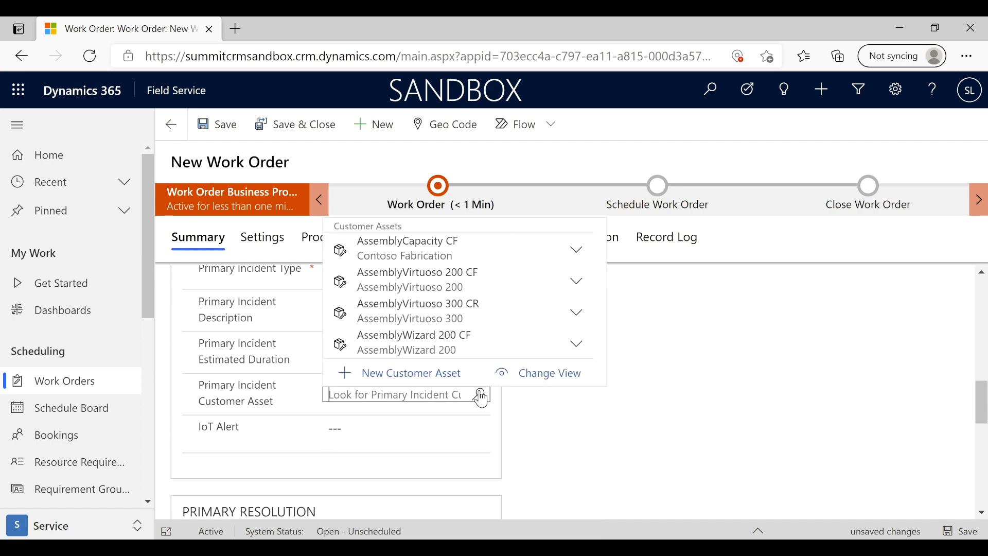
left_click(414, 344)
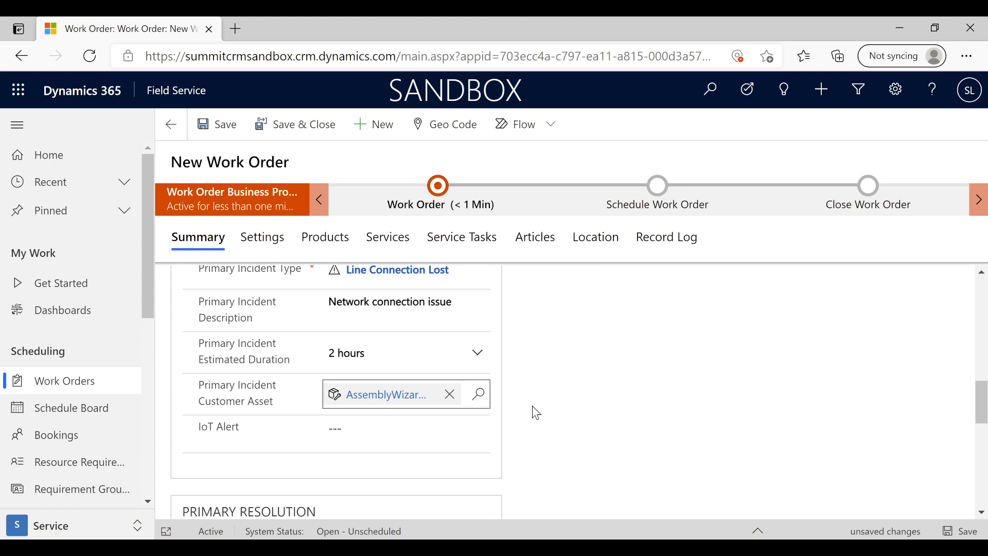
Check the remaining totals and customer detail fields, and save the new work order.
scroll(533, 407, "down", 1)
scroll(536, 412, "down", 5)
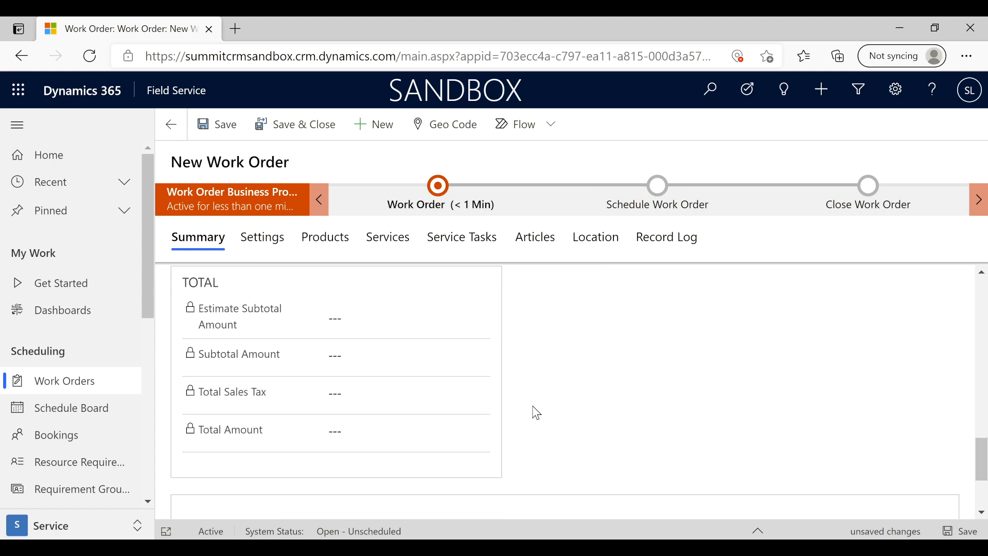
scroll(532, 407, "down", 3)
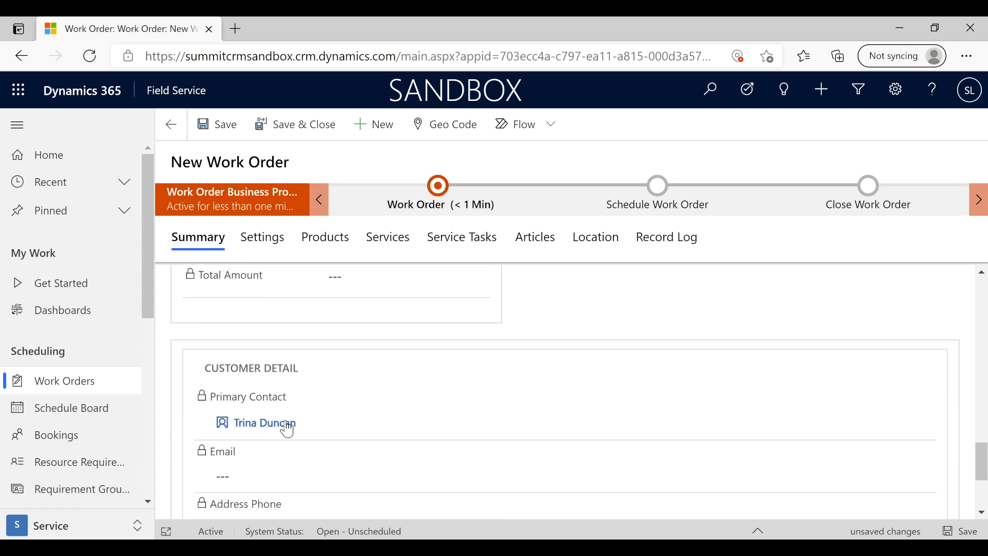
scroll(432, 432, "up", 5)
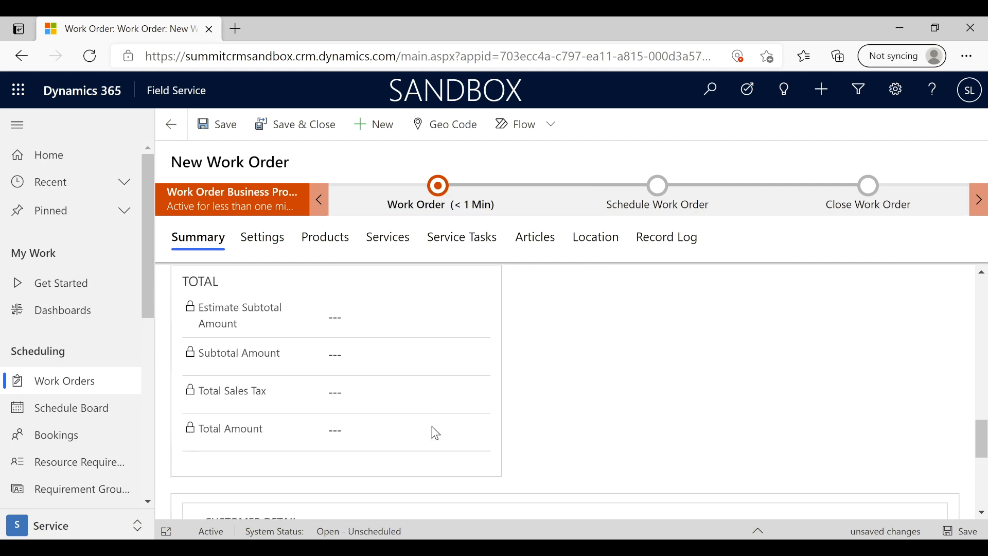
scroll(435, 433, "up", 8)
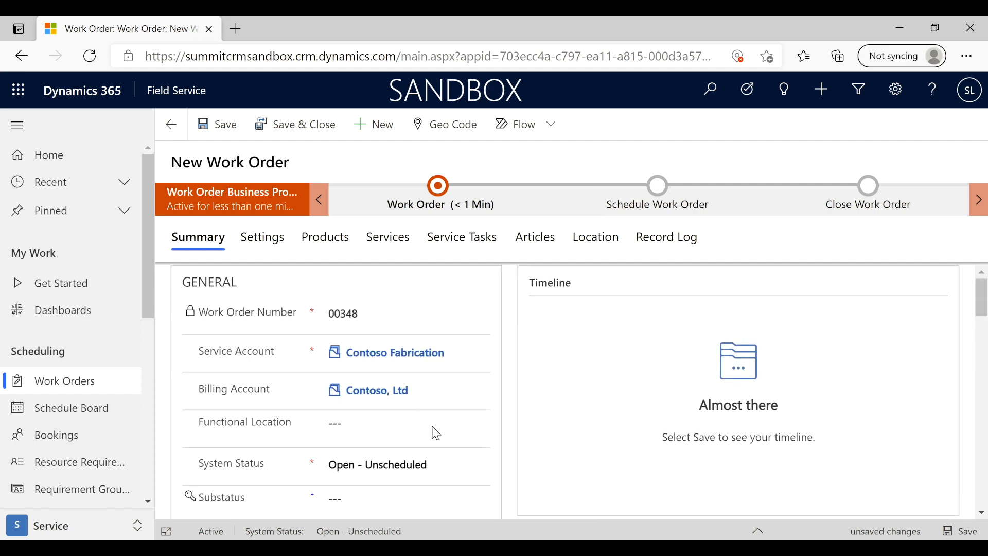
left_click(235, 129)
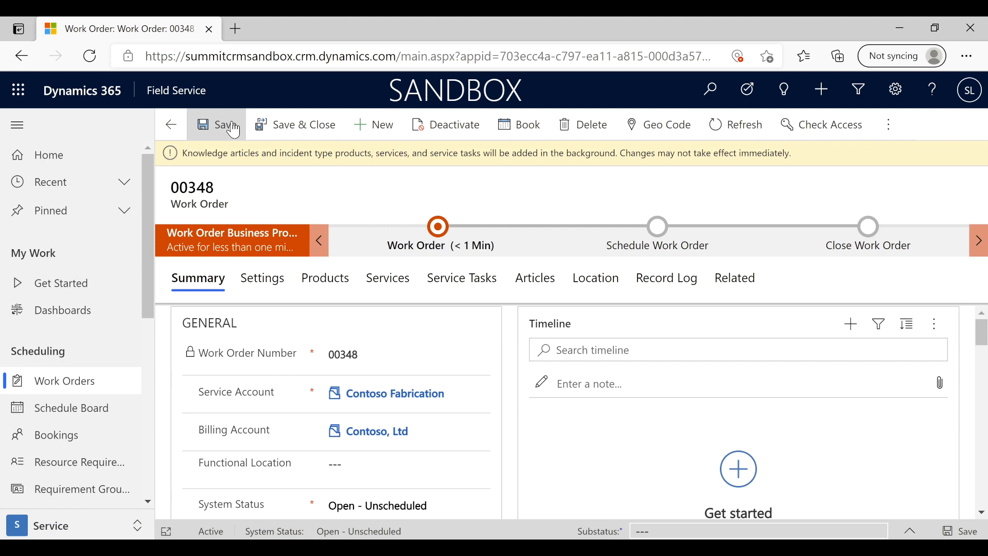
Examine the service tasks added to the saved work order, including their estimated durations and line order.
left_click(471, 290)
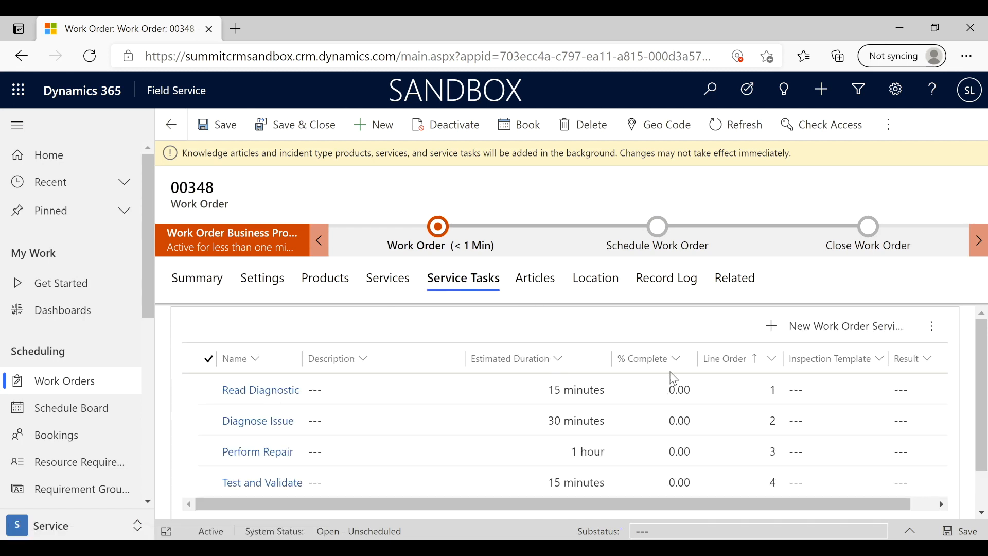
scroll(531, 414, "down", 1)
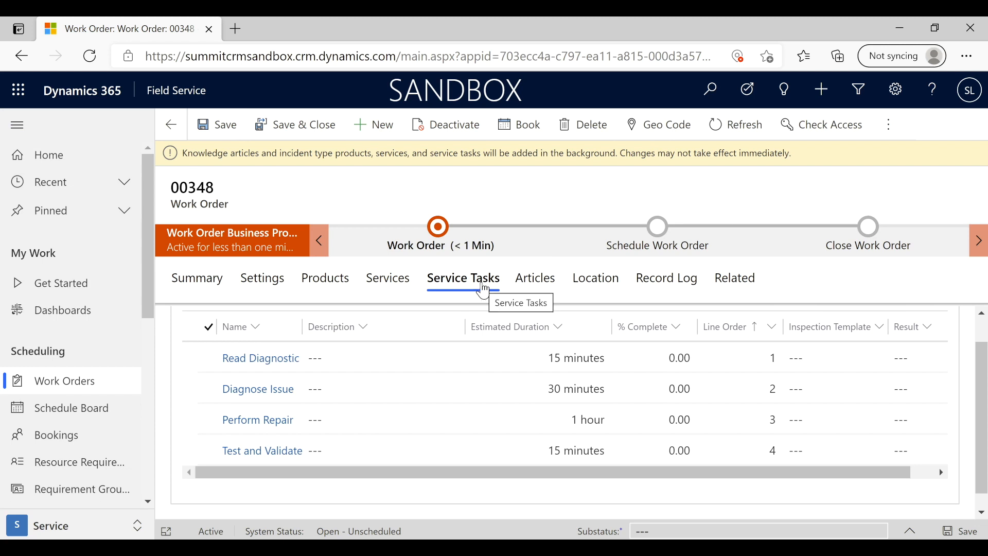
scroll(452, 398, "down", 1)
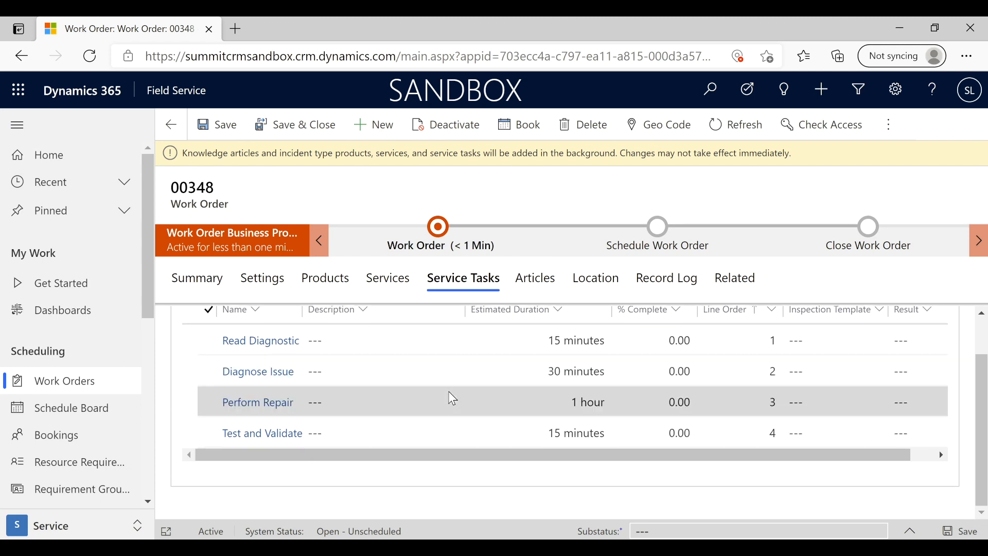
scroll(452, 398, "up", 1)
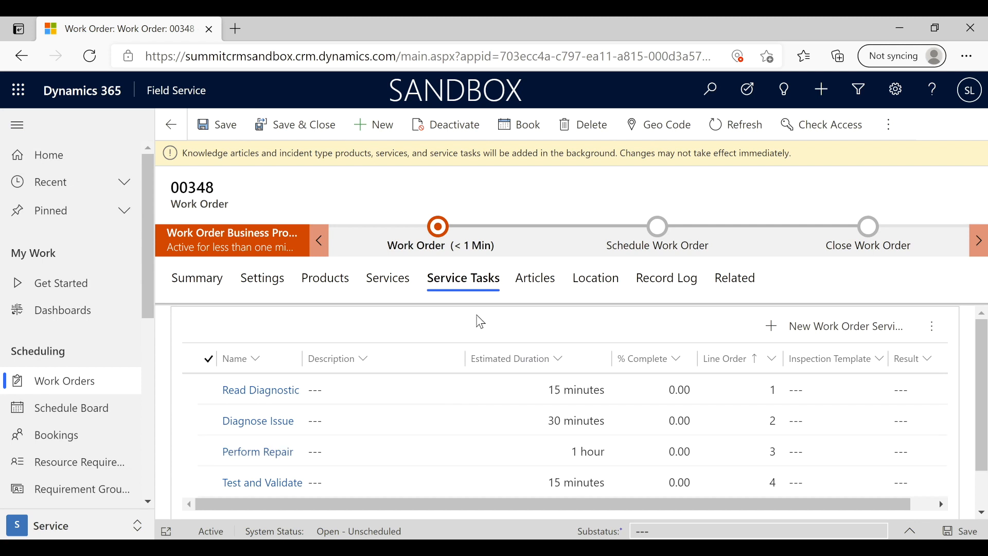
Examine the work order's services and products, widening each Name column to read the full entries.
left_click(396, 280)
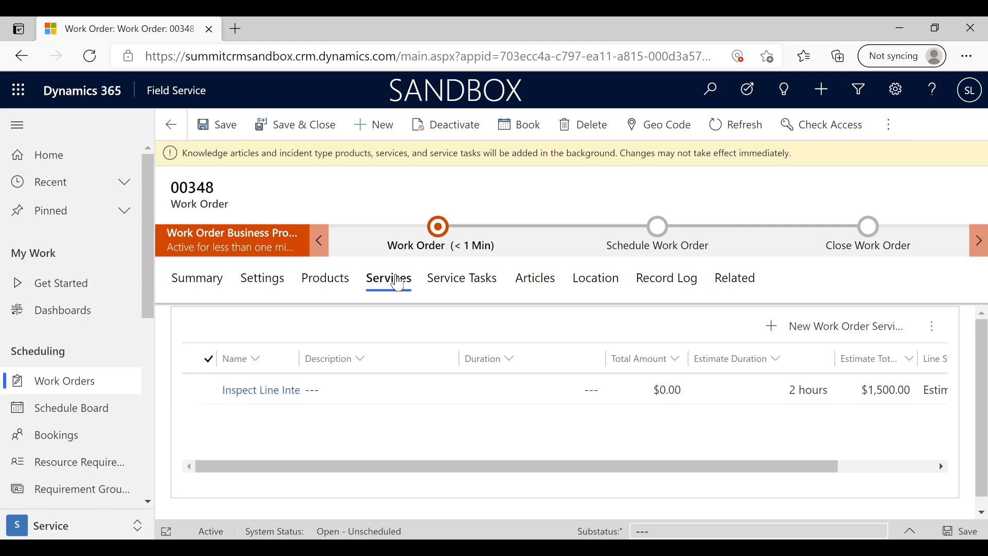
left_click_drag(295, 356, 417, 359)
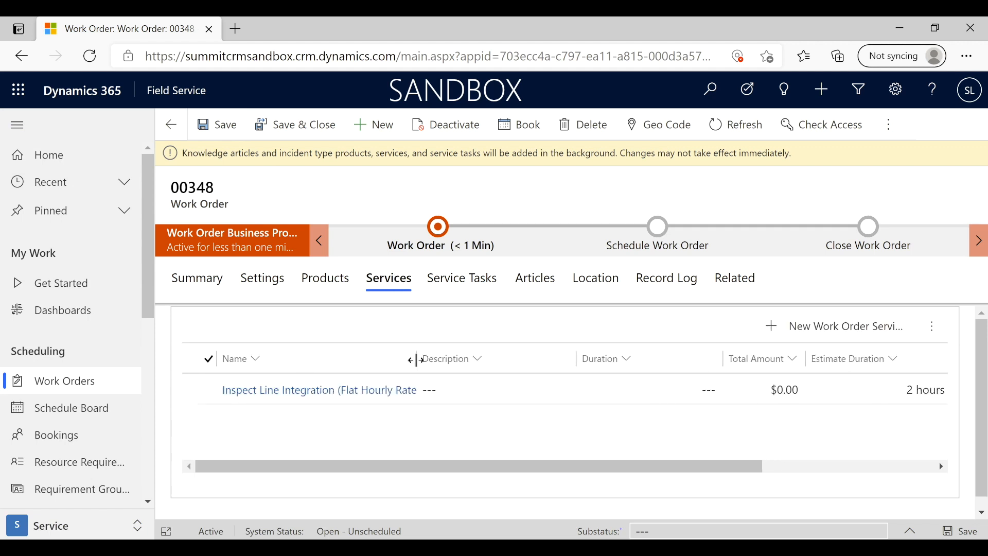
left_click(333, 280)
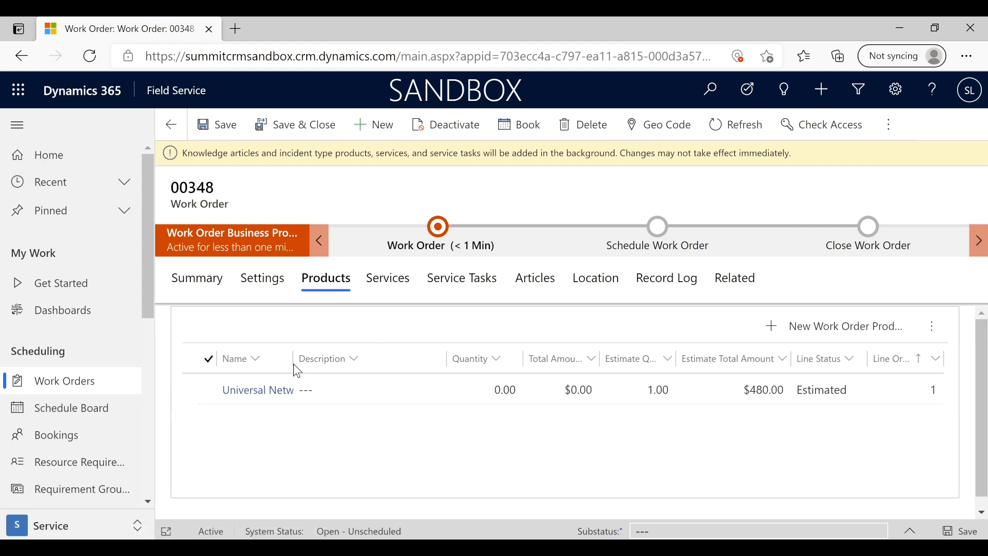
left_click_drag(290, 359, 401, 364)
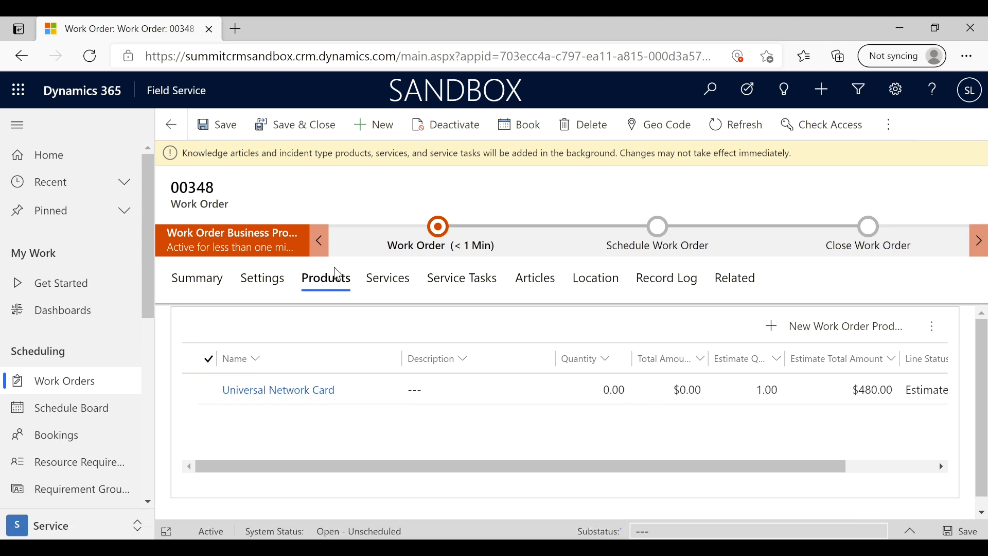
Check the work order's number on its summary and return to the Active Work Orders list.
left_click(202, 279)
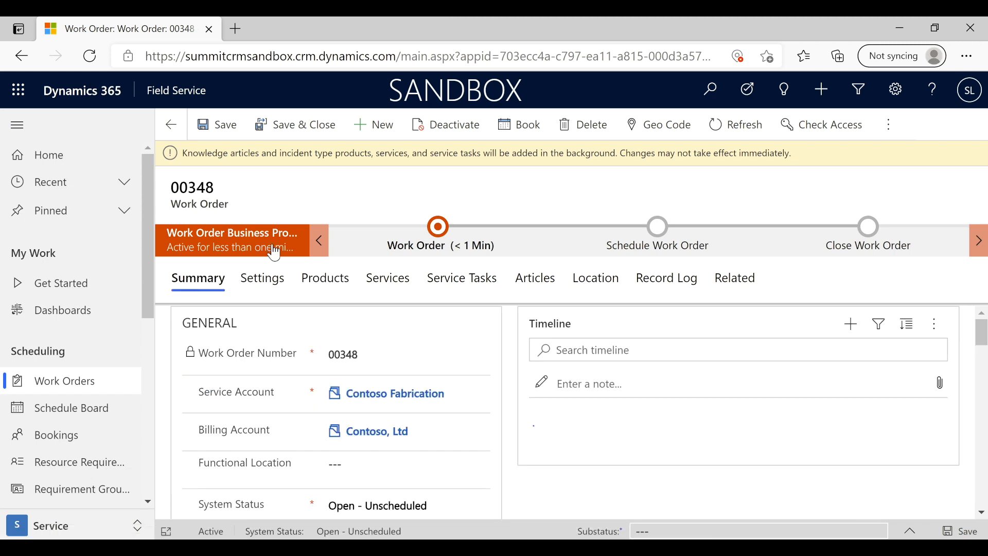
left_click_drag(217, 192, 172, 195)
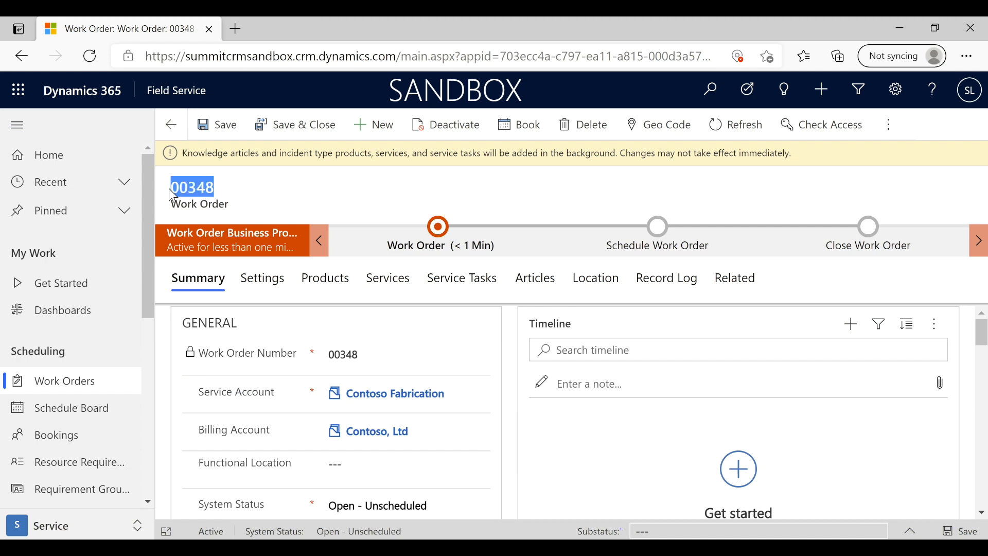
left_click(264, 185)
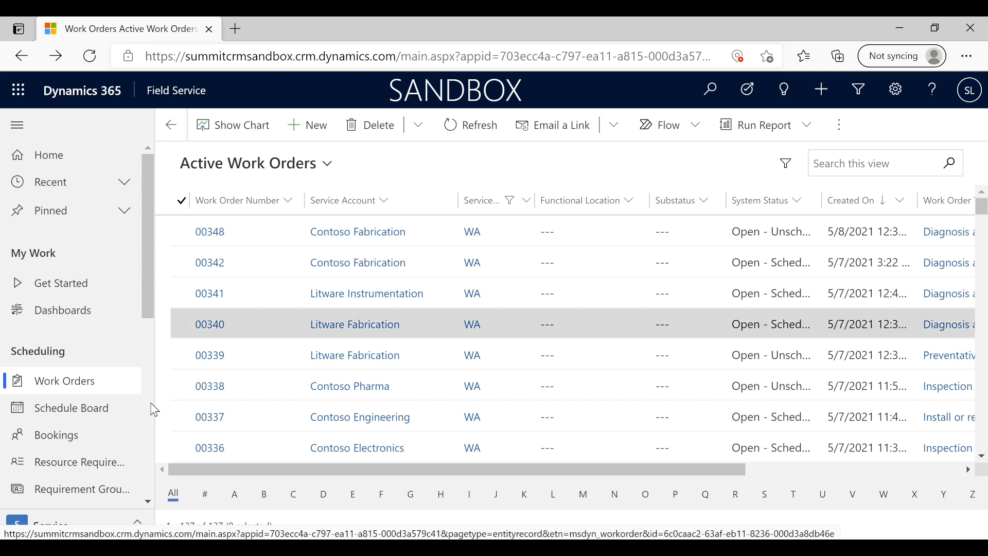
Open the Schedule Board and locate a technician without bookings in the hourly view for the week of 5/10/2021.
left_click_drag(153, 314, 148, 377)
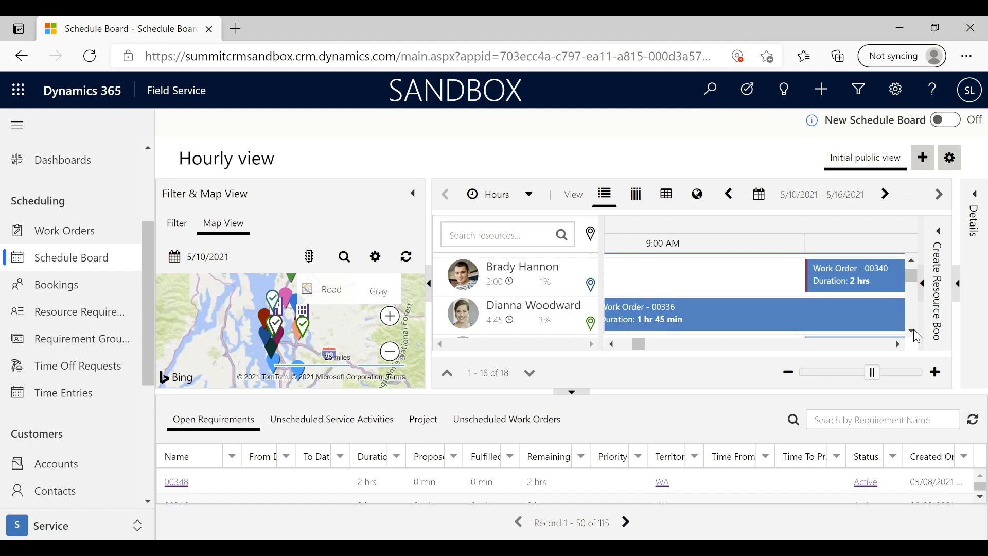
left_click(612, 344)
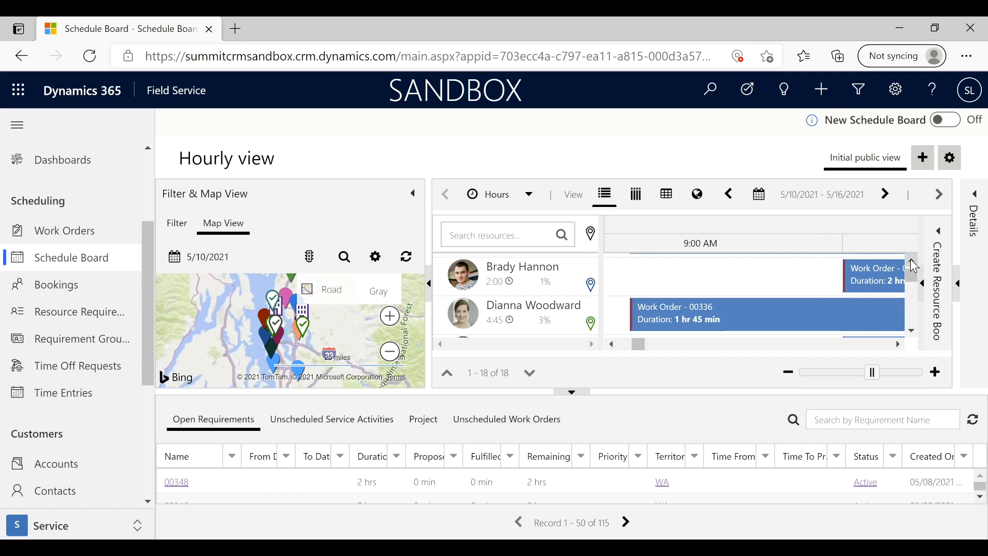
left_click(912, 332)
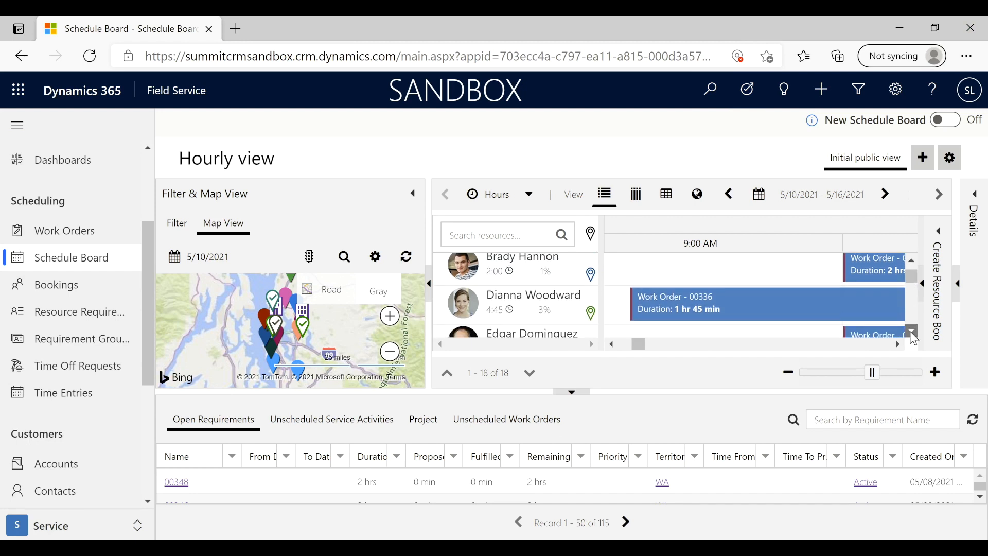
left_click(912, 332)
left_click(911, 332)
left_click(912, 332)
left_click(912, 332)
left_click(912, 332)
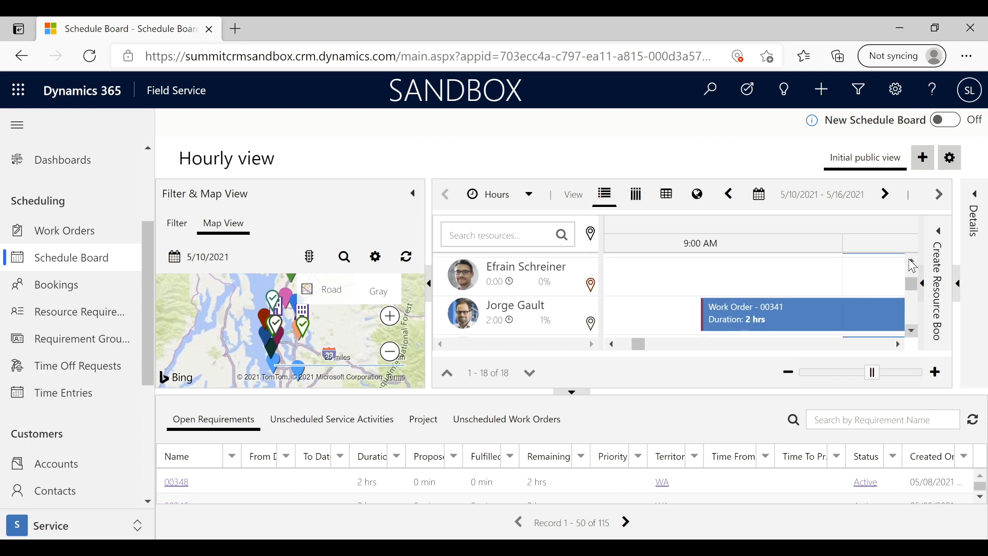
left_click(912, 261)
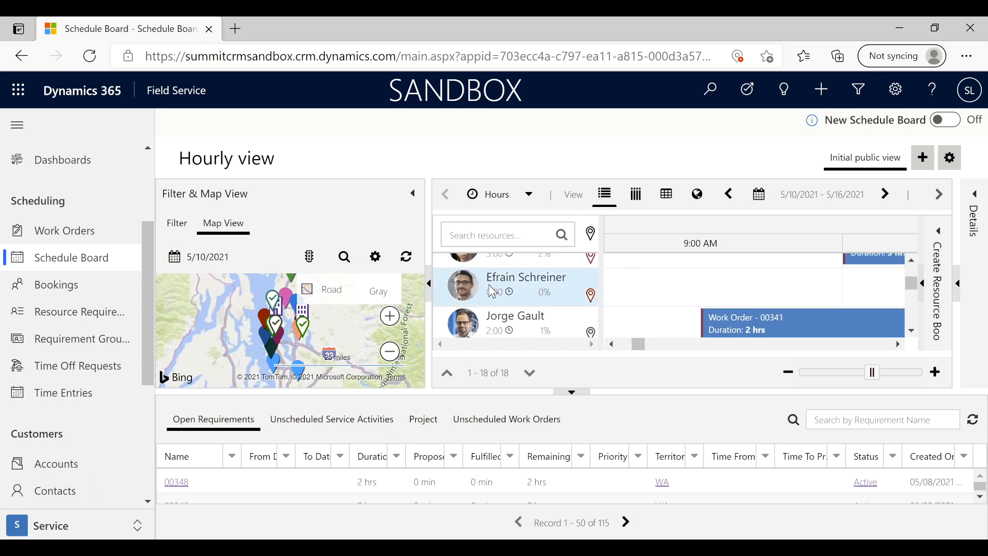
Examine the technicians' Monday bookings on the timeline through 11:00 AM.
left_click(900, 344)
left_click(902, 345)
left_click(902, 345)
left_click(902, 345)
left_click(902, 344)
left_click(902, 345)
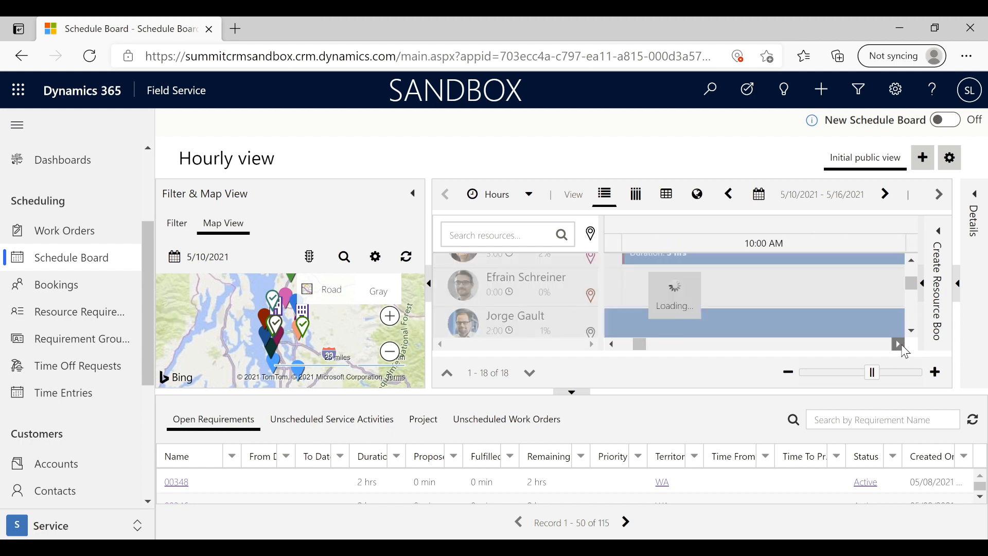
left_click(902, 345)
left_click(901, 345)
left_click(902, 344)
left_click(902, 345)
left_click(902, 345)
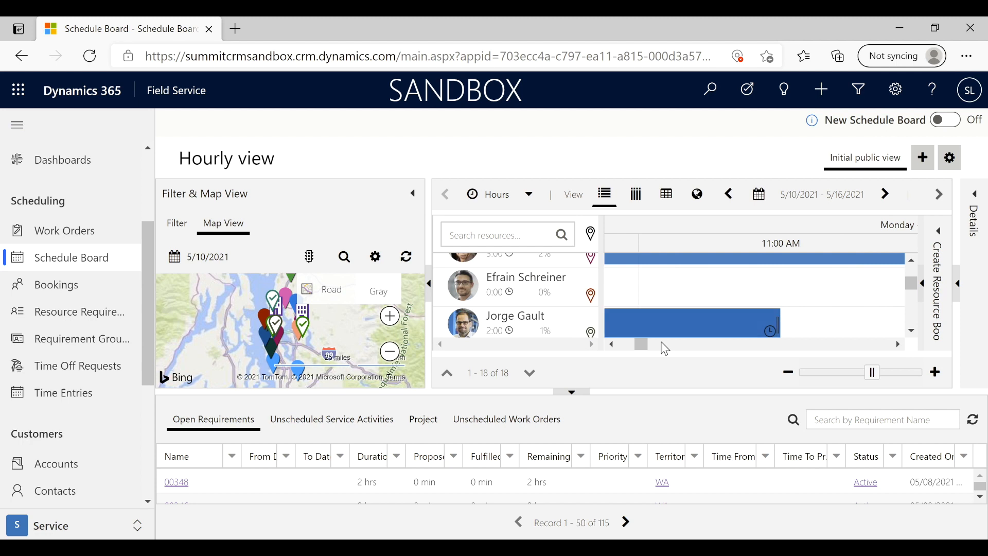
Book the new work order's open requirement for the unbooked technician on 5/10/2021 at 9:30 AM.
left_click(613, 345)
left_click(613, 344)
left_click(613, 345)
left_click(613, 345)
left_click(613, 345)
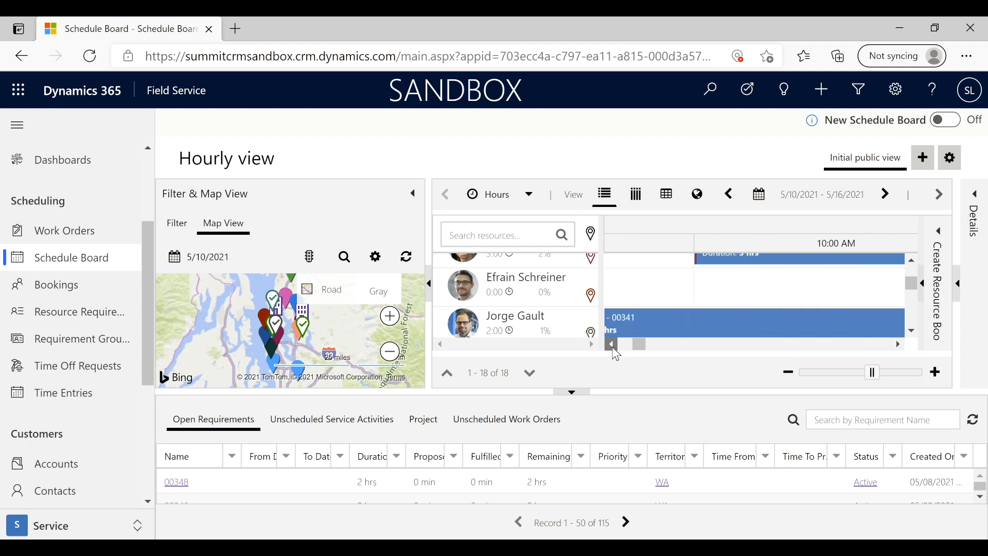
left_click(612, 345)
left_click(612, 345)
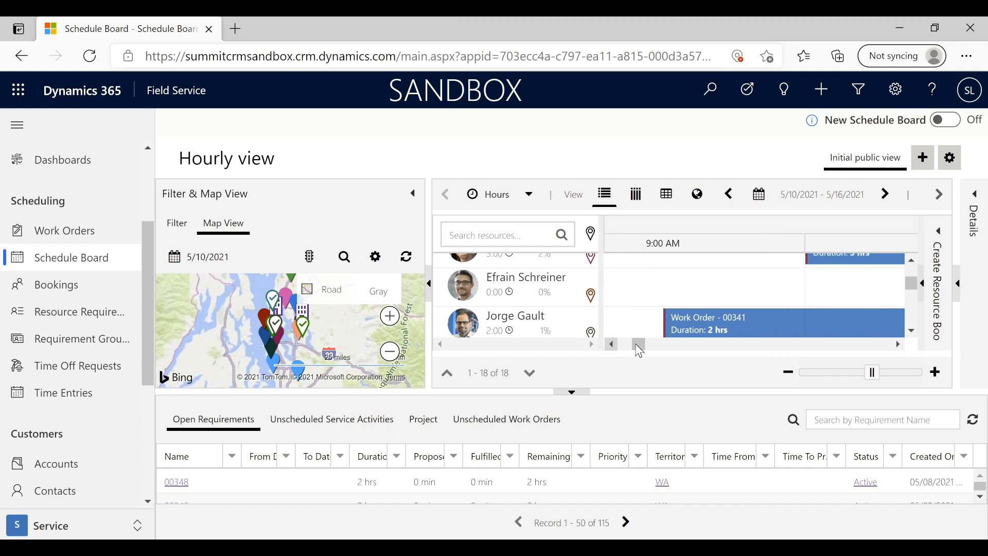
left_click(872, 328)
left_click(899, 345)
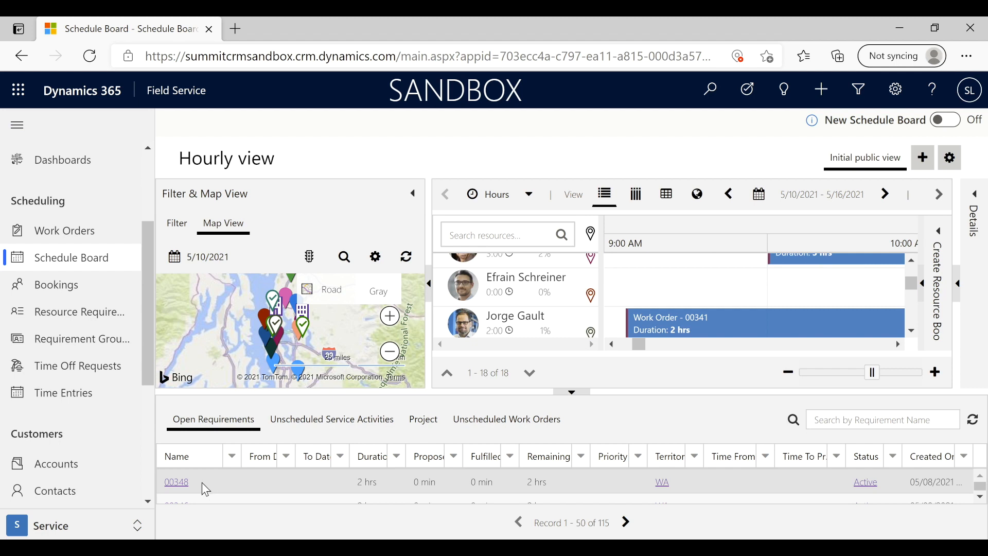
left_click_drag(206, 490, 686, 282)
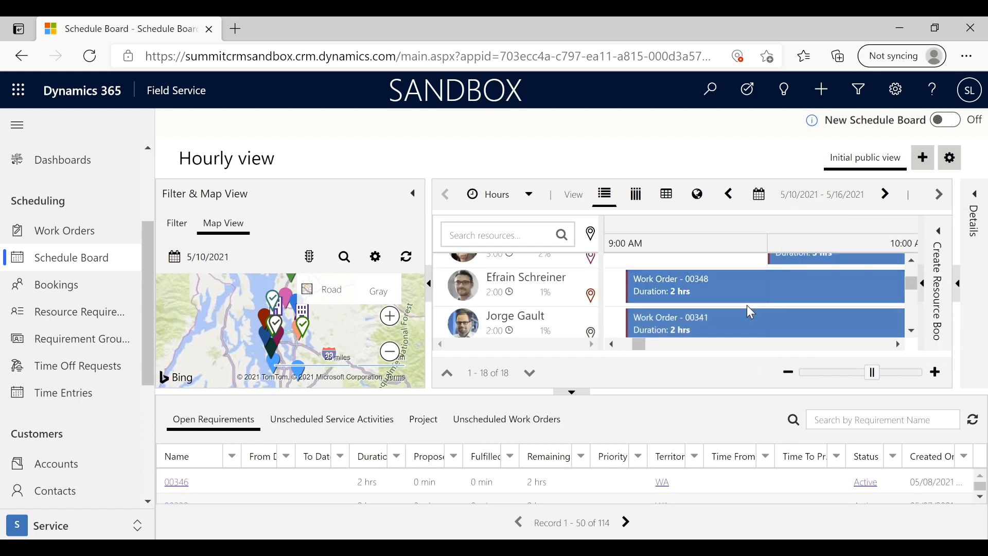
Examine the booking details and status of the new work order and the next two technicians' work orders.
mouse_move(761, 294)
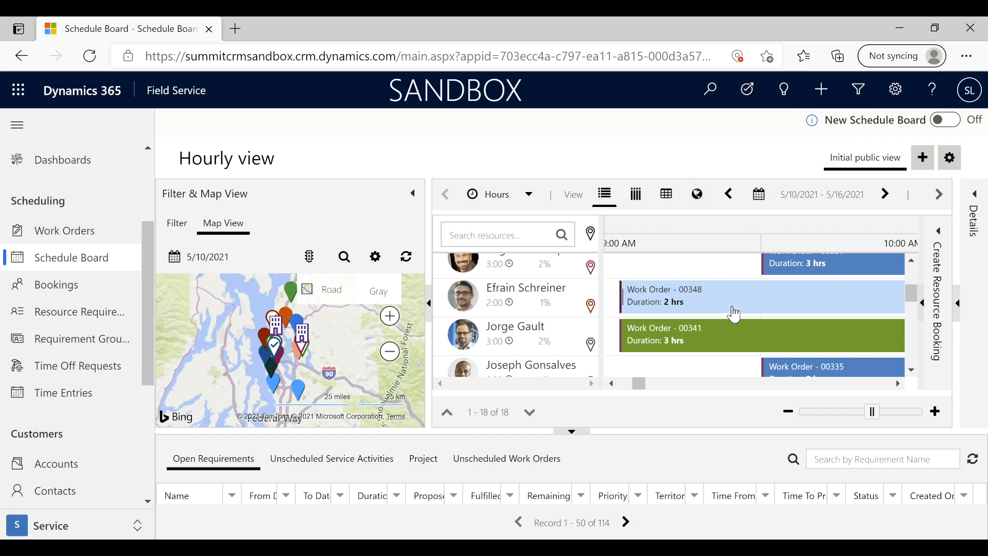
mouse_move(735, 304)
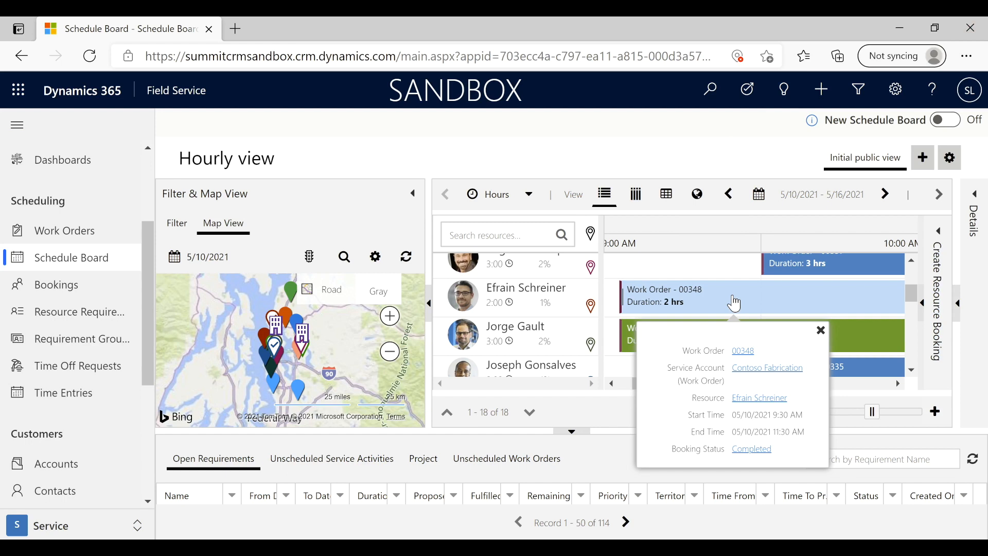
right_click(735, 304)
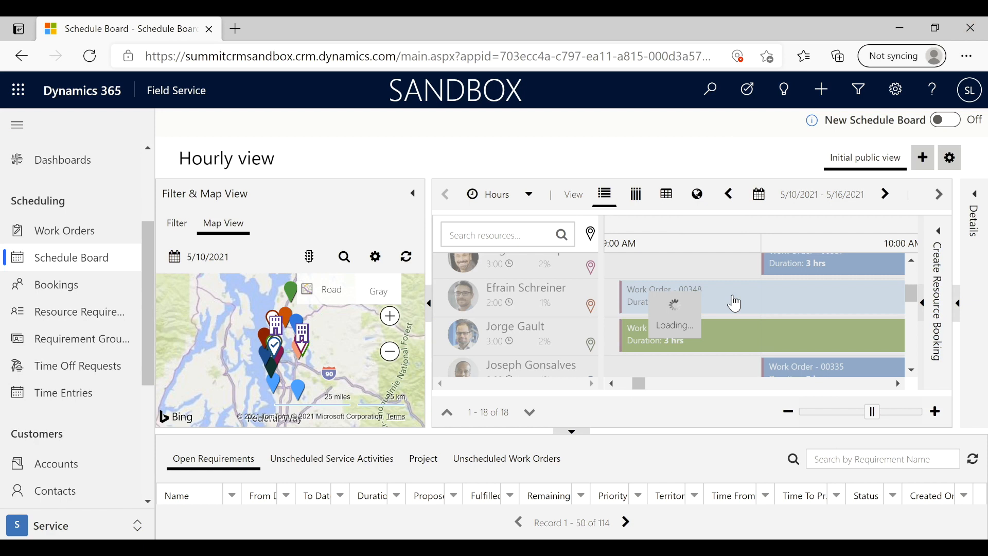
mouse_move(735, 303)
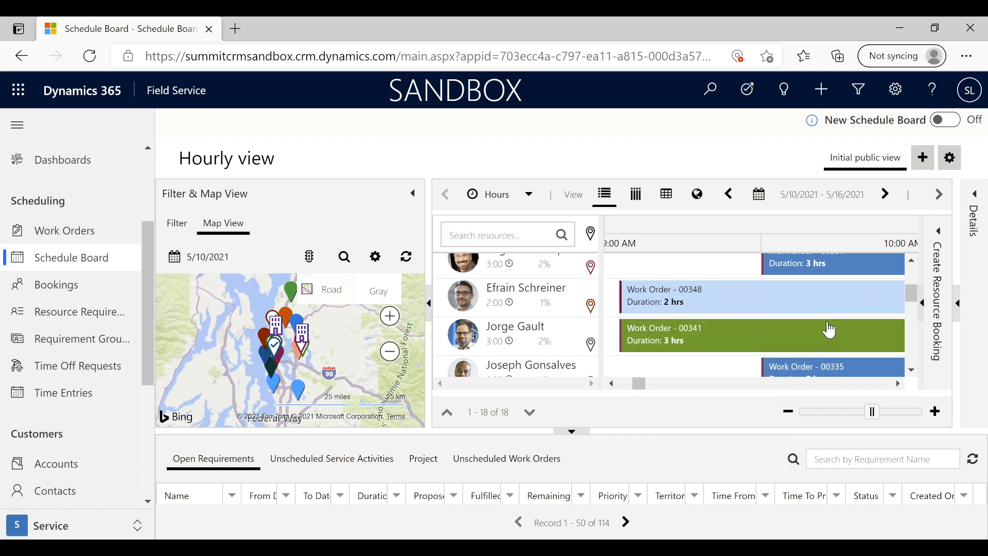
mouse_move(811, 342)
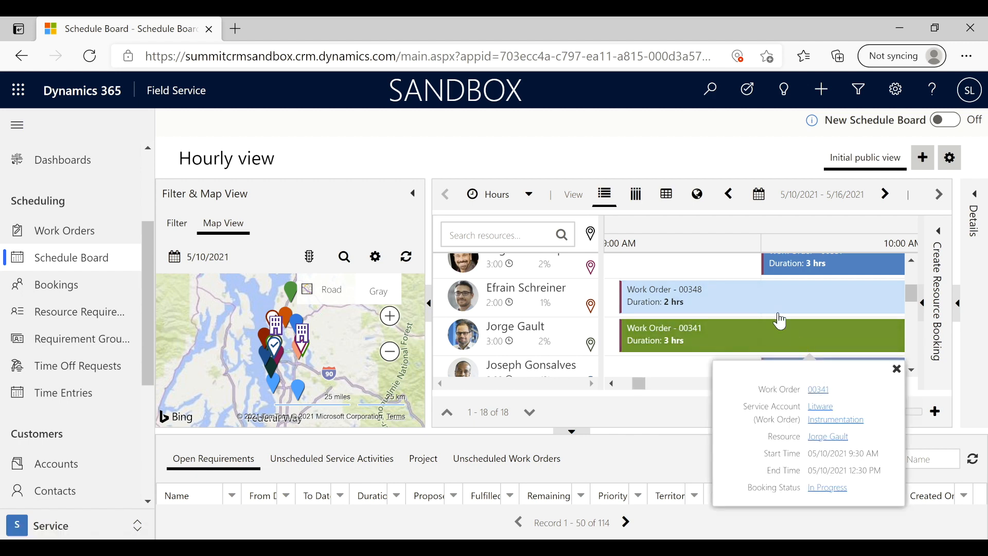
mouse_move(770, 294)
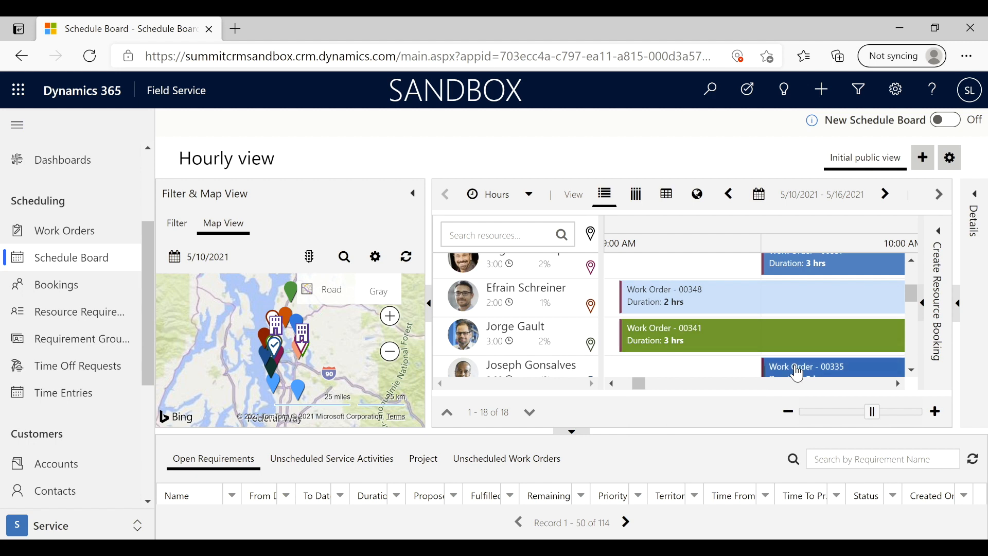
mouse_move(798, 373)
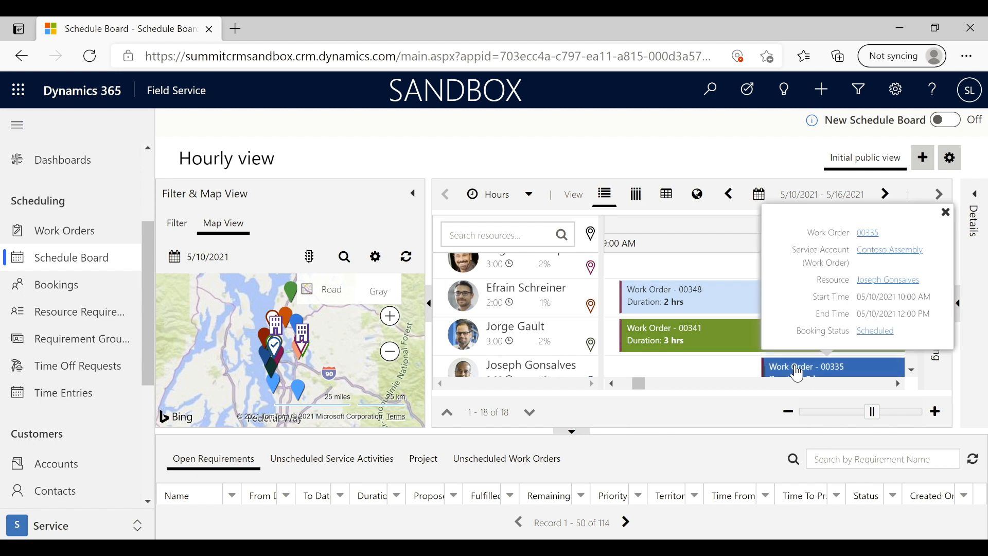
Open the new Contoso Fabrication work order from Active Work Orders and examine its service tasks and services.
left_click(78, 236)
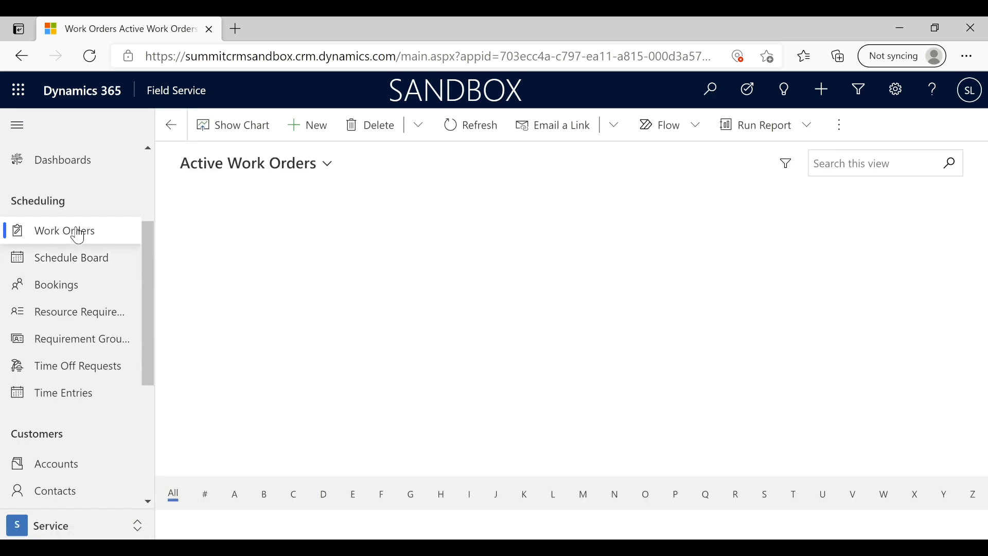
left_click(211, 232)
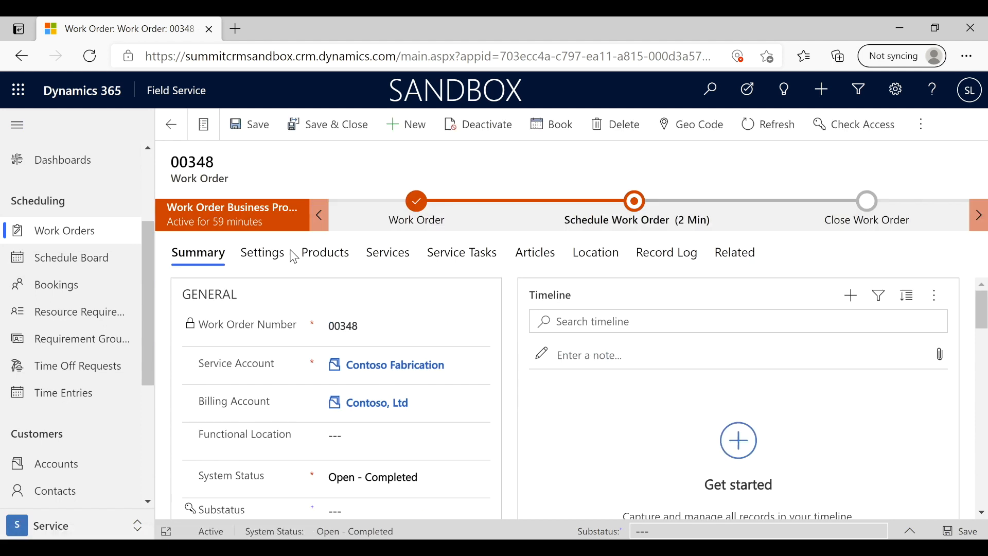
left_click(456, 263)
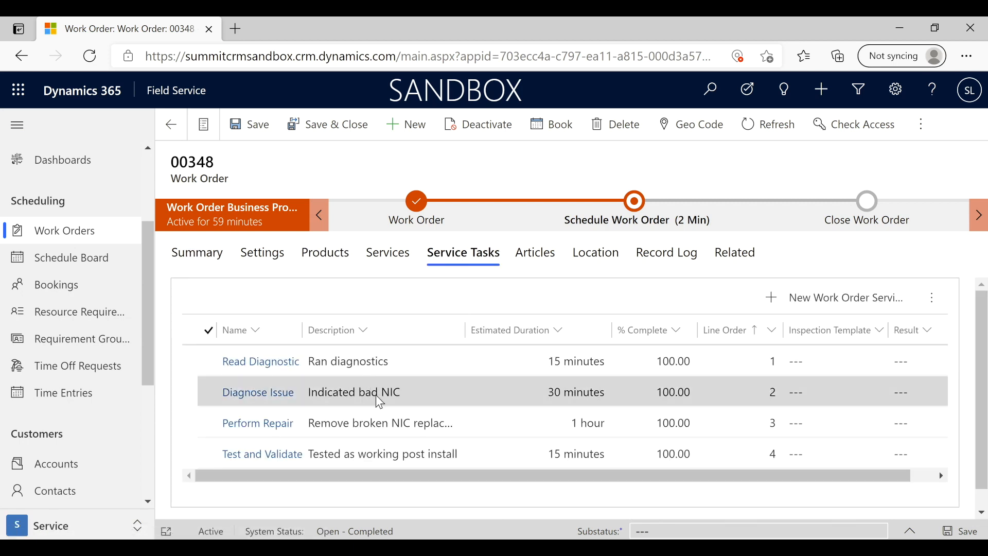
scroll(382, 406, "down", 1)
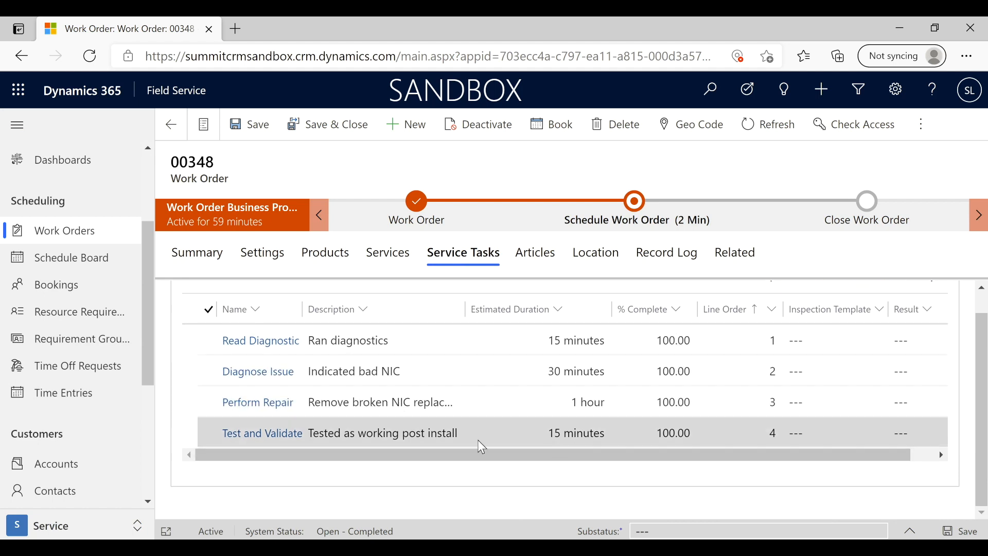
left_click(387, 258)
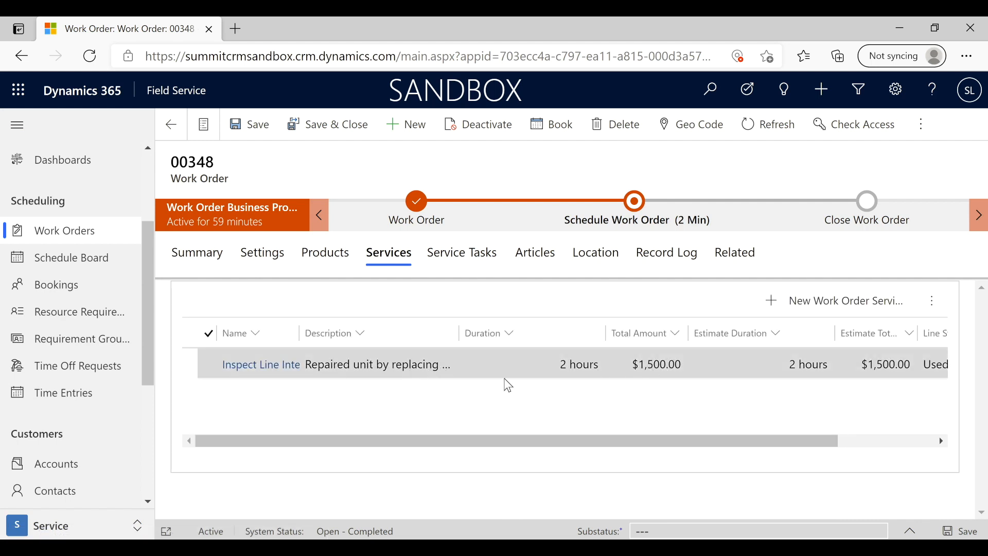
left_click_drag(671, 443, 581, 448)
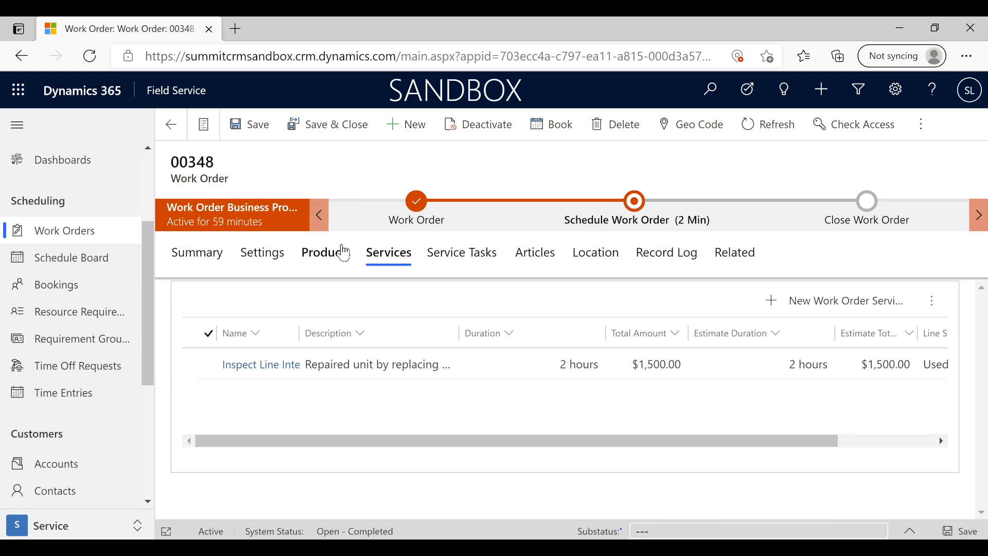
Open the work order's Universal Network Card product record, examine its line status, warehouse and description, and save and close it.
left_click(339, 260)
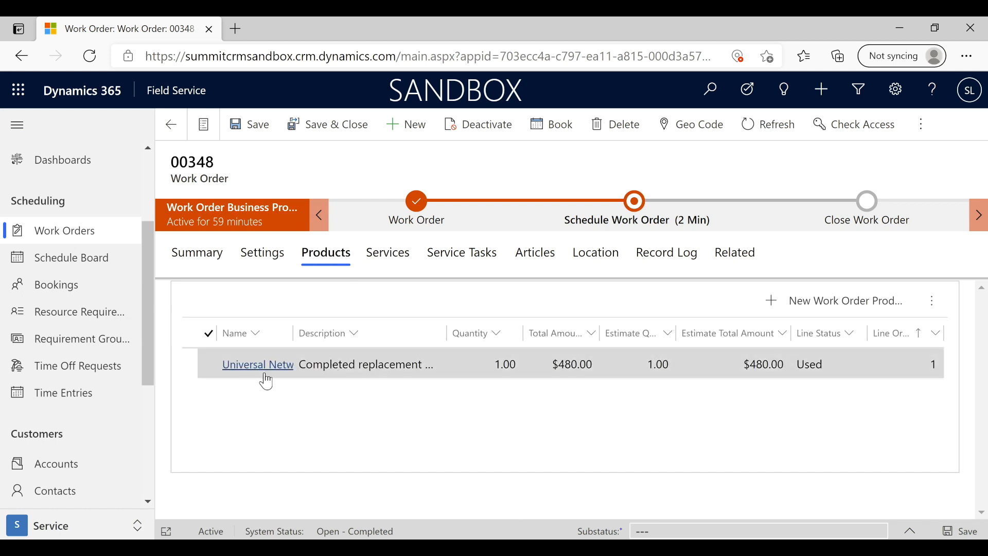
left_click(204, 369)
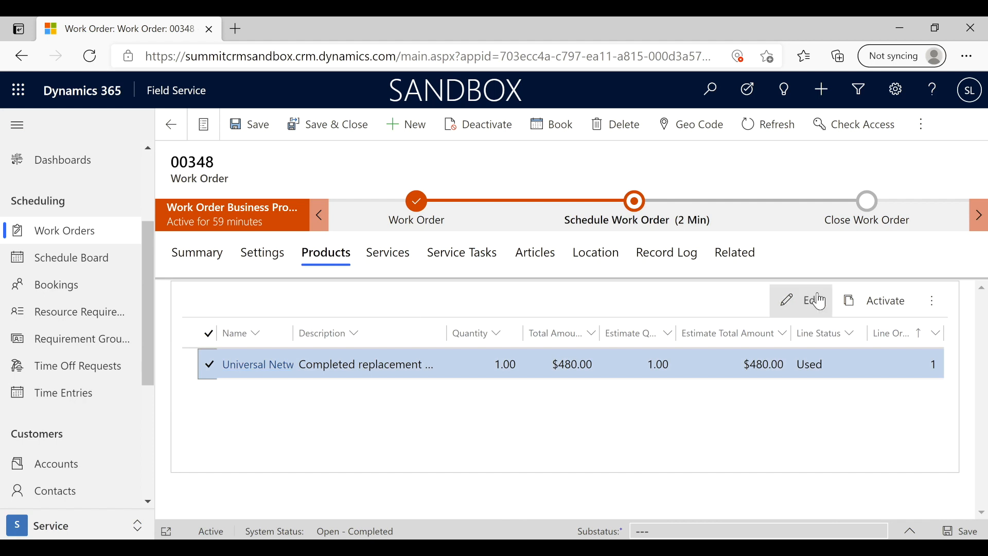
left_click(759, 292)
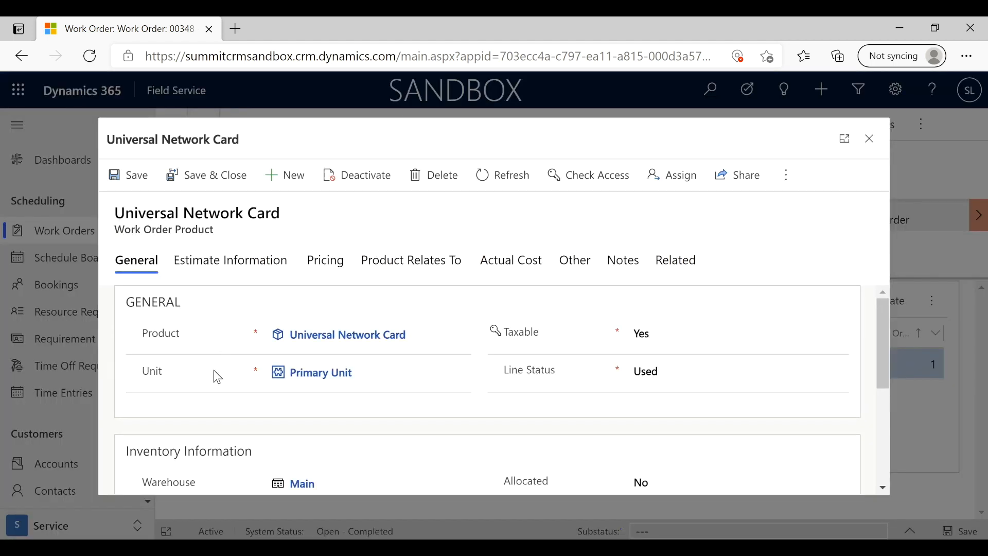
scroll(400, 406, "down", 1)
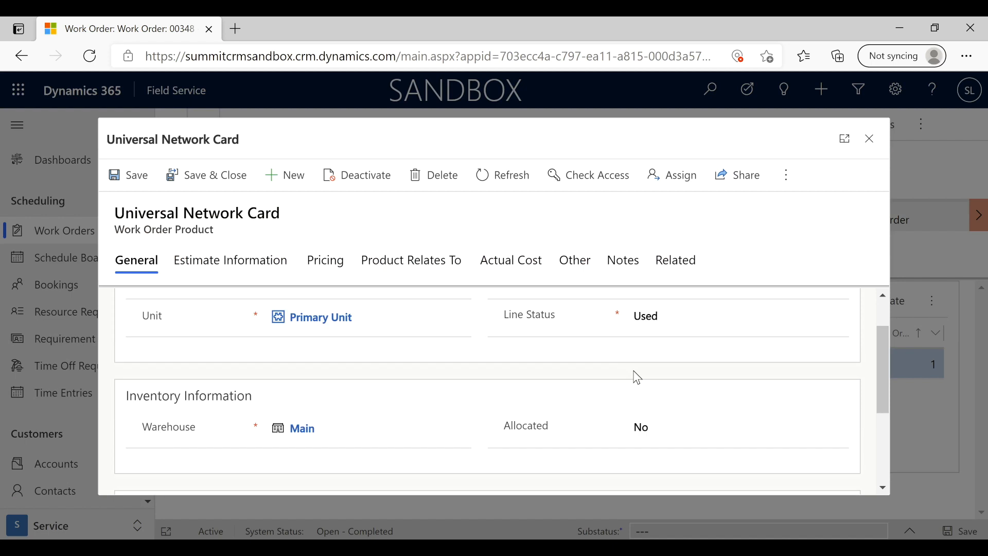
scroll(329, 406, "down", 1)
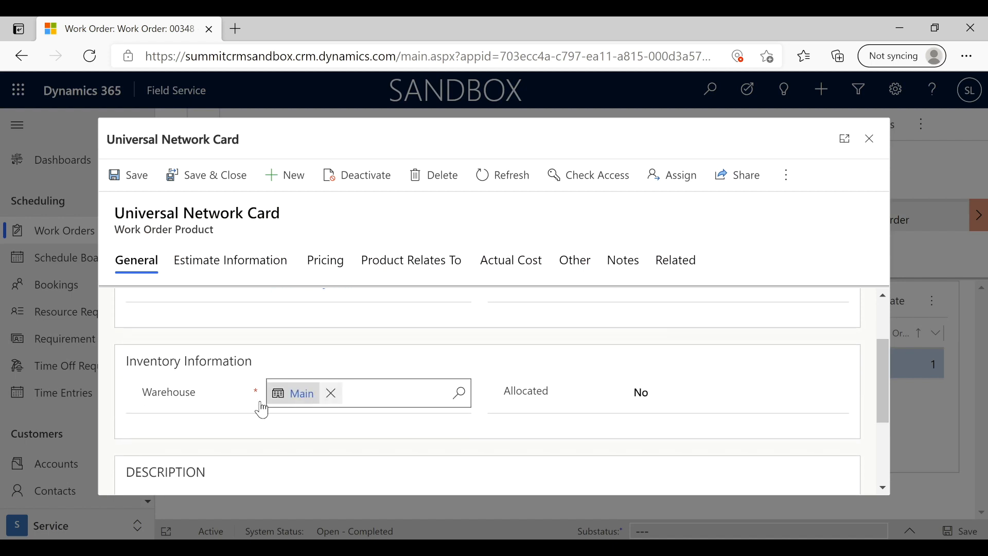
scroll(153, 410, "down", 2)
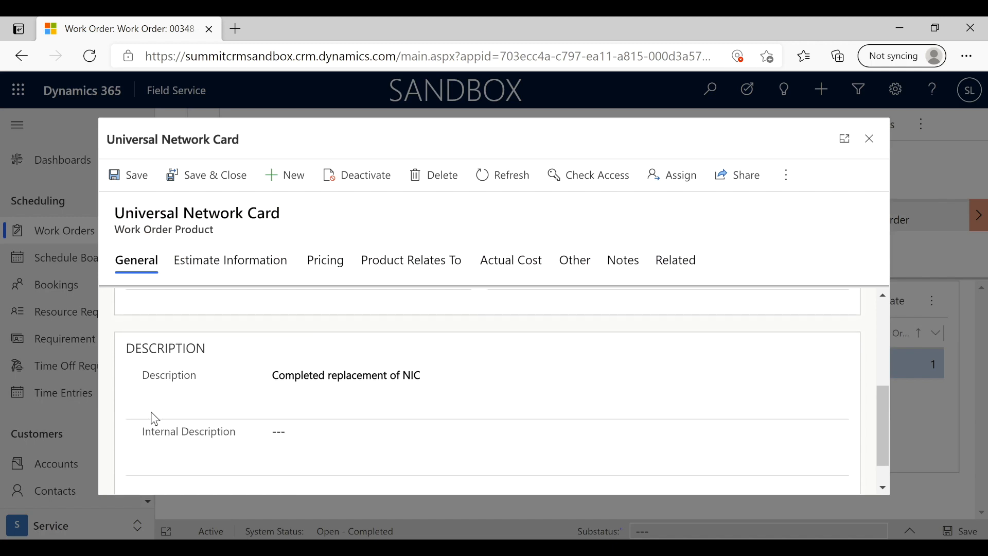
scroll(151, 412, "up", 3)
left_click(208, 171)
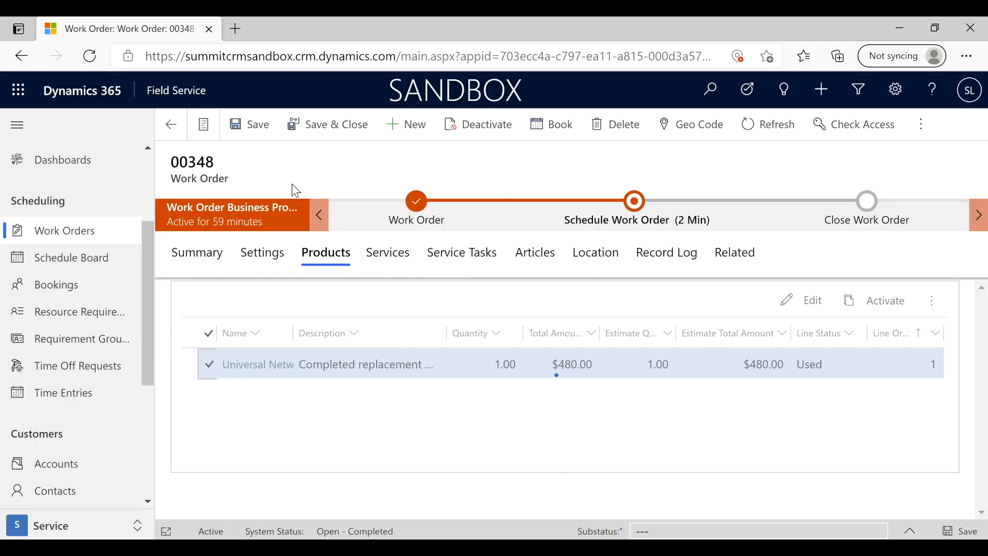
Advance the work order's business process to the Close Work Order stage and open the System Status options there.
left_click(197, 255)
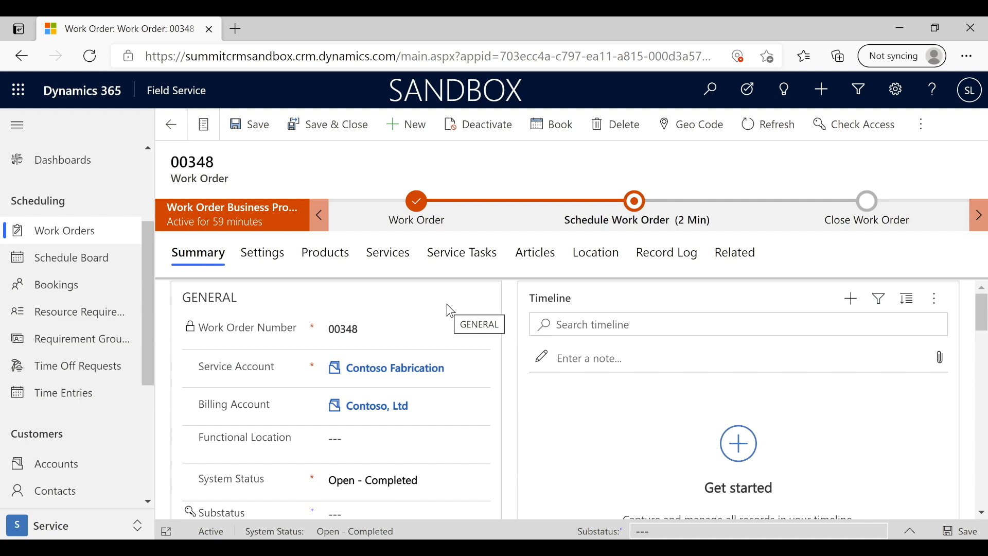
left_click(637, 206)
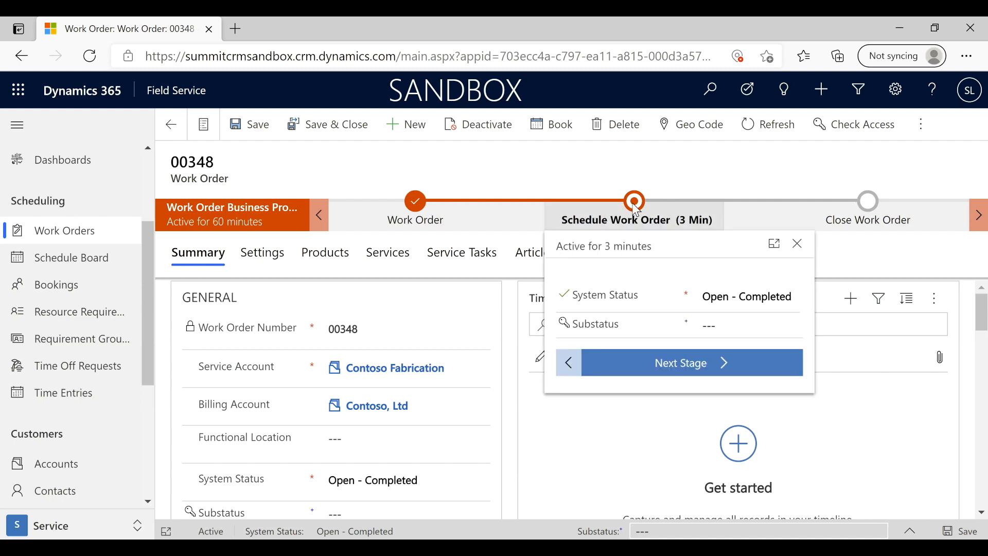
left_click(693, 363)
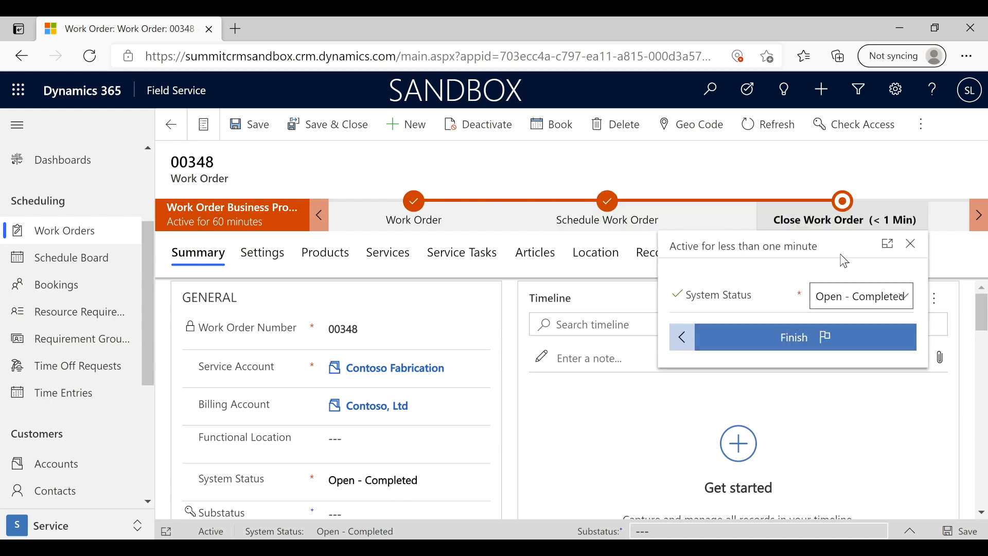
left_click(905, 299)
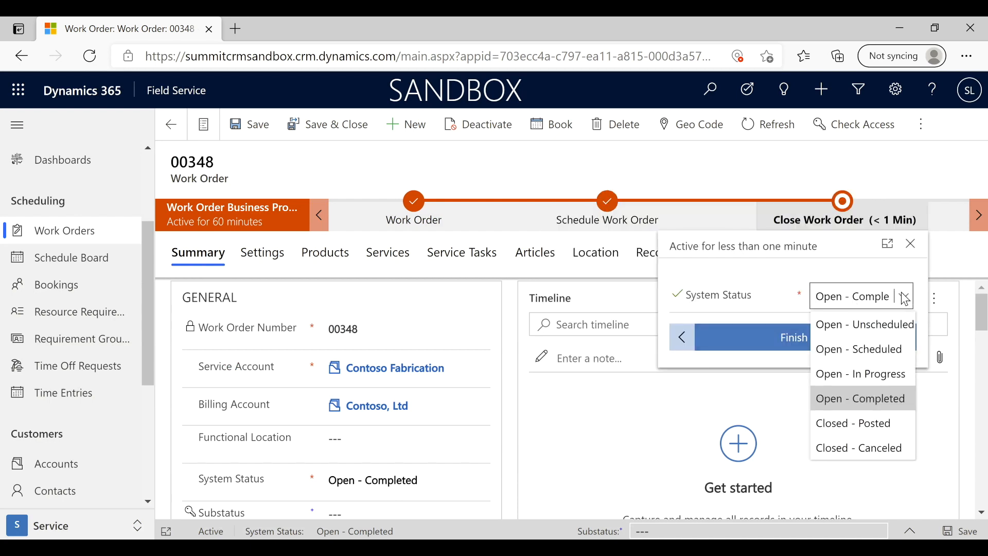